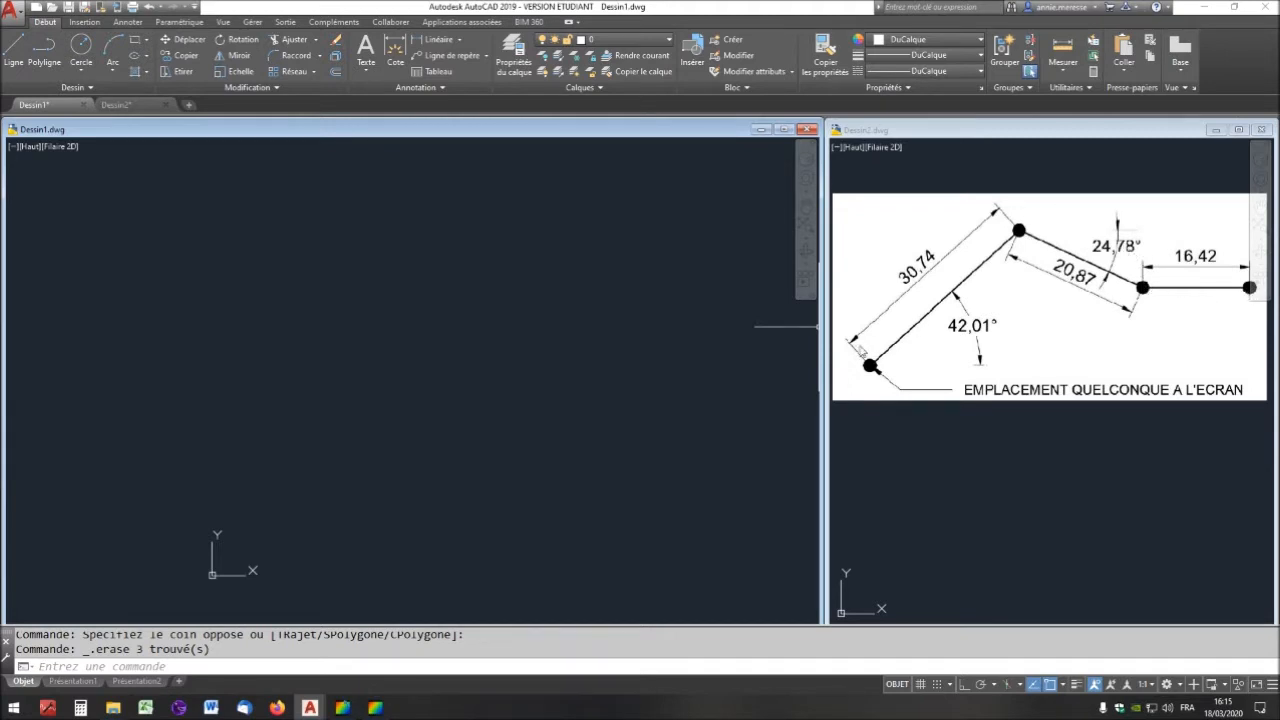
Start a line at an arbitrary point and draw its first segment 30.74 long at 42.01° using relative polar coordinates
left_click(13, 52)
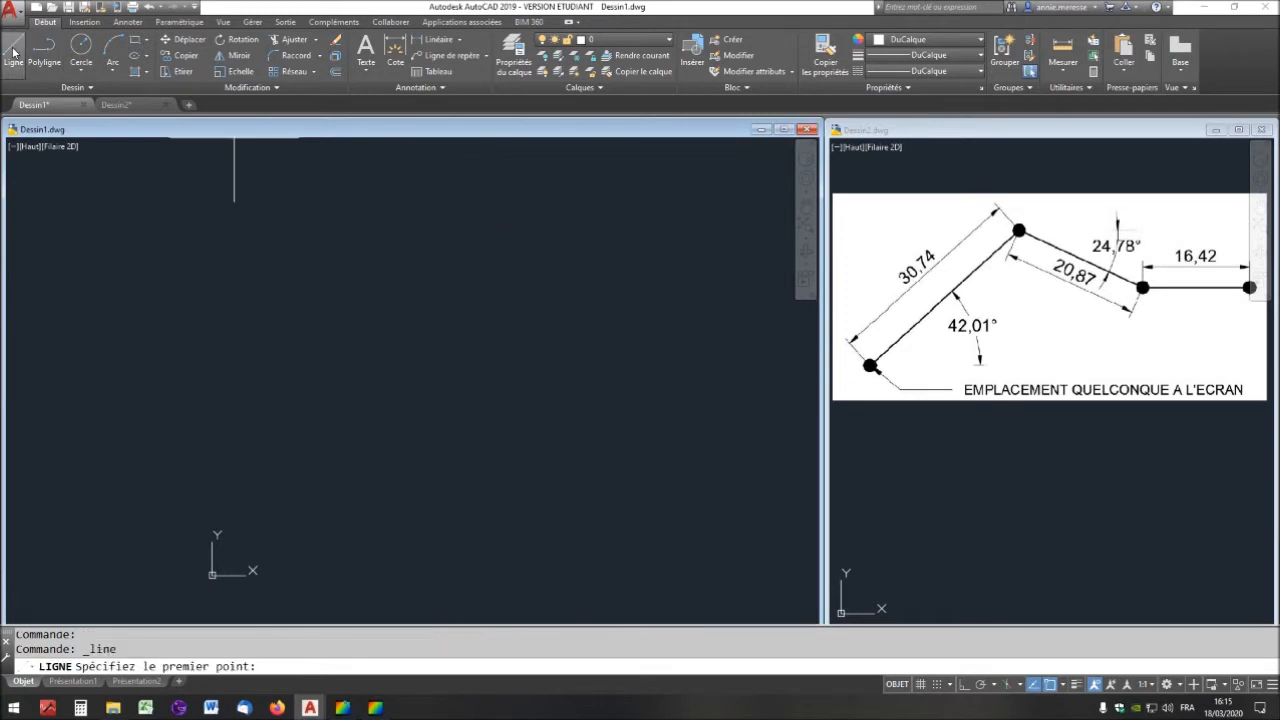
left_click(195, 412)
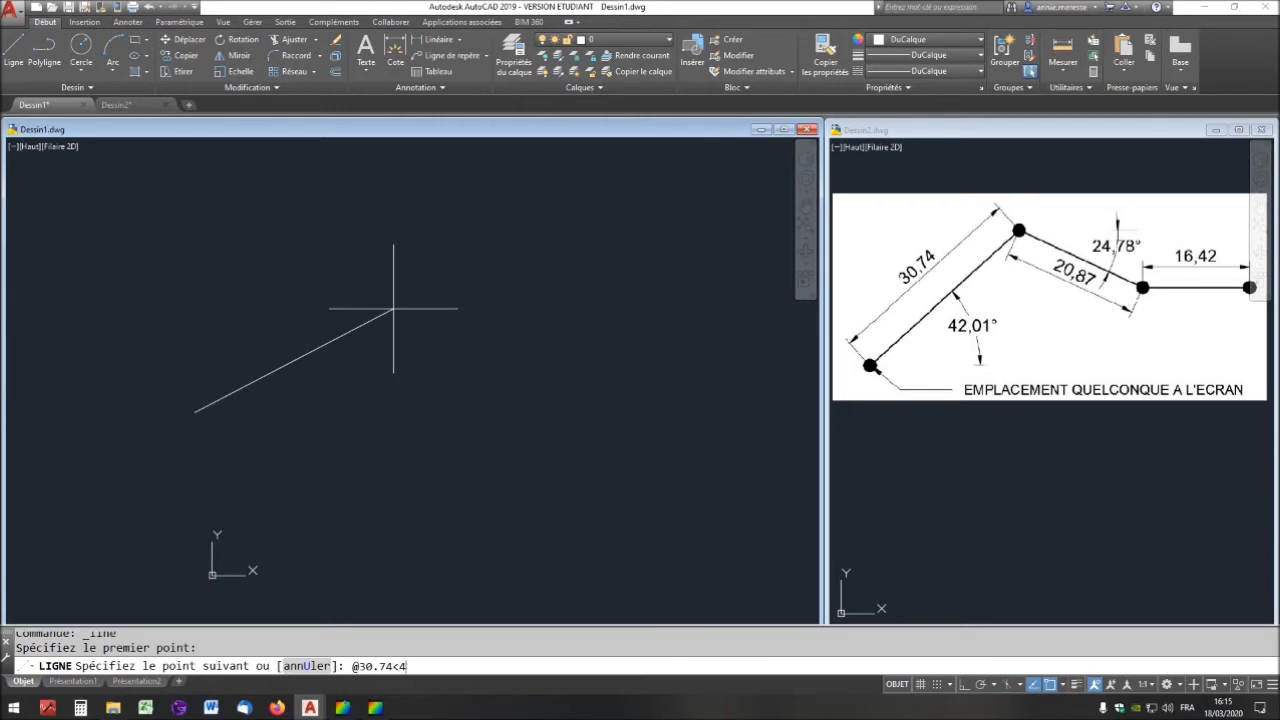
key("Return")
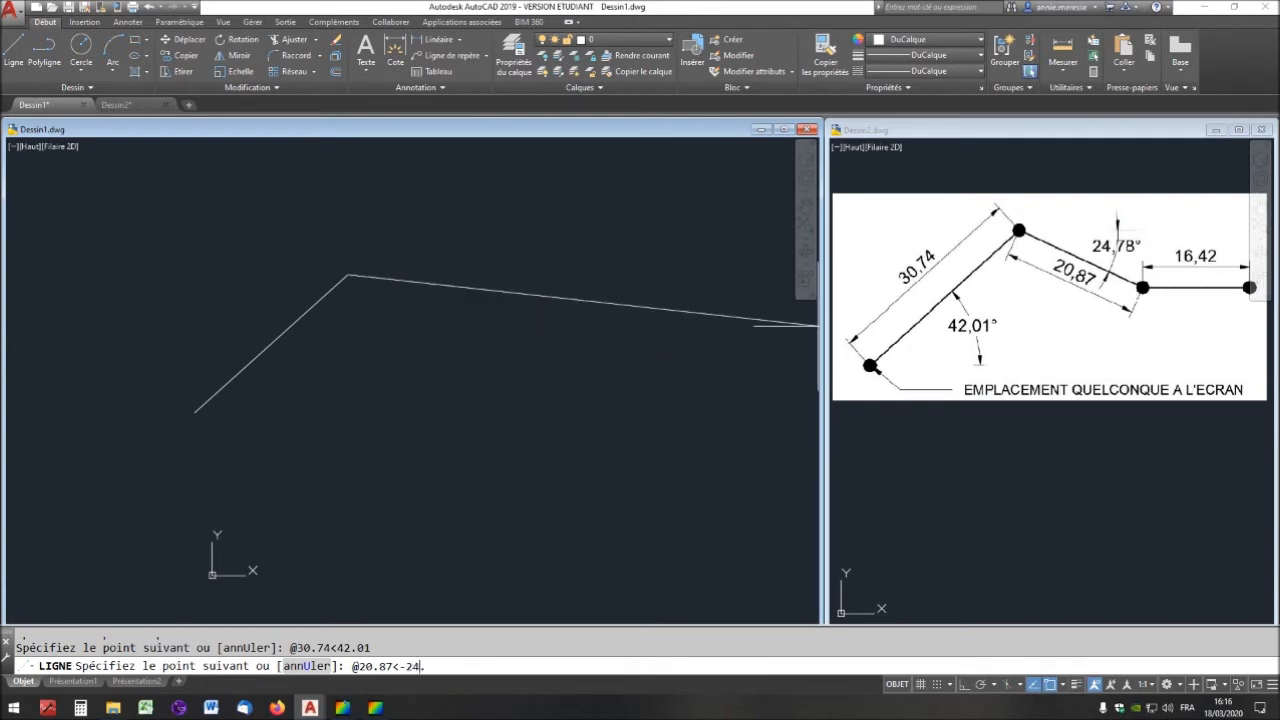
key("Return")
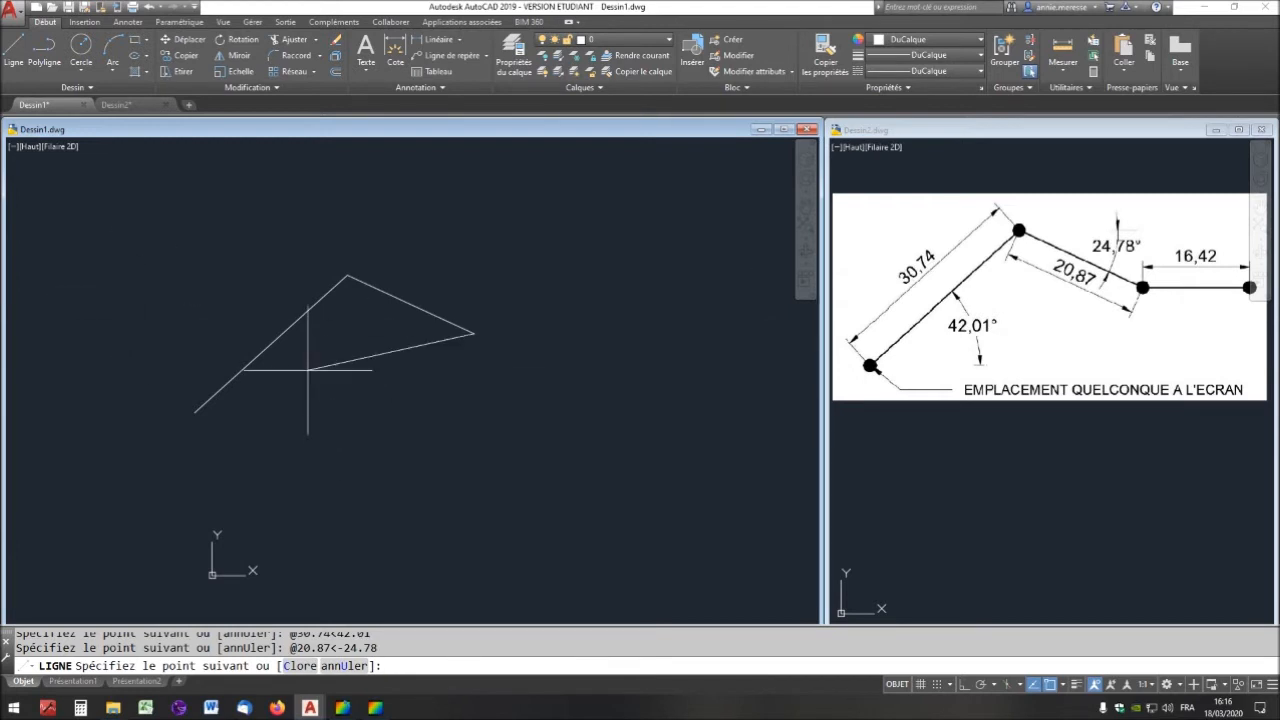
type("u")
key("Return")
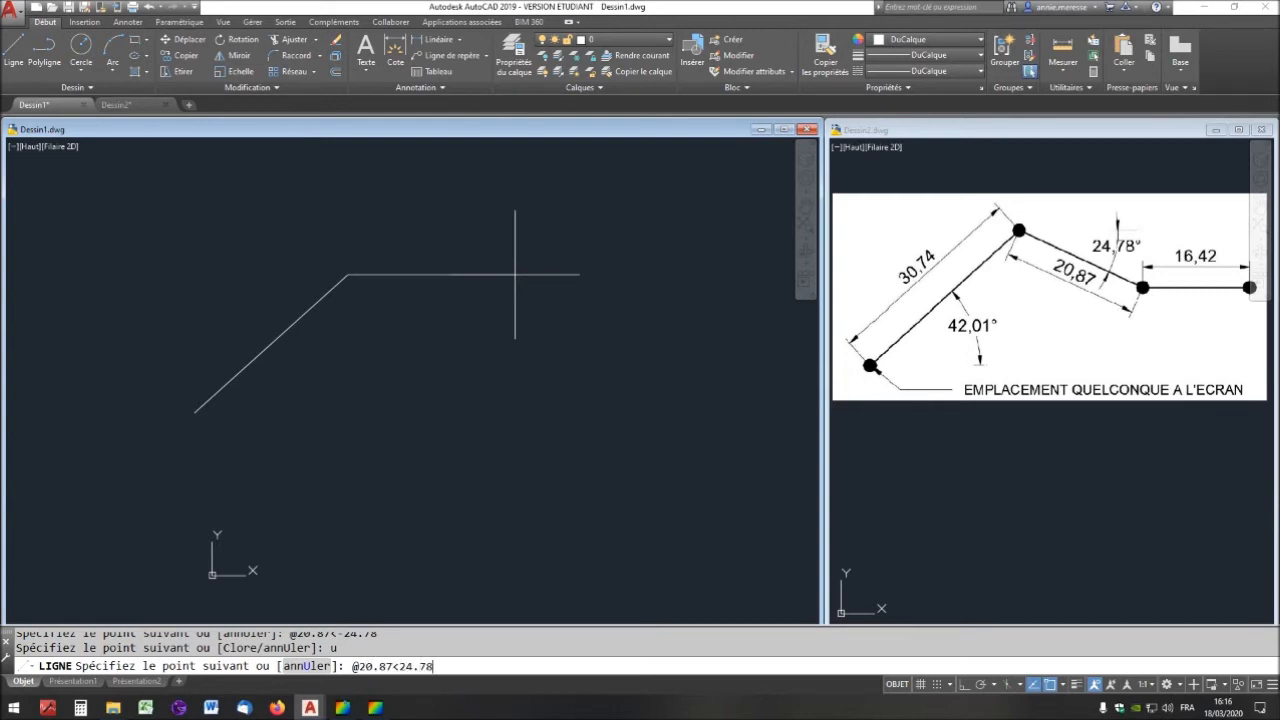
key("Return")
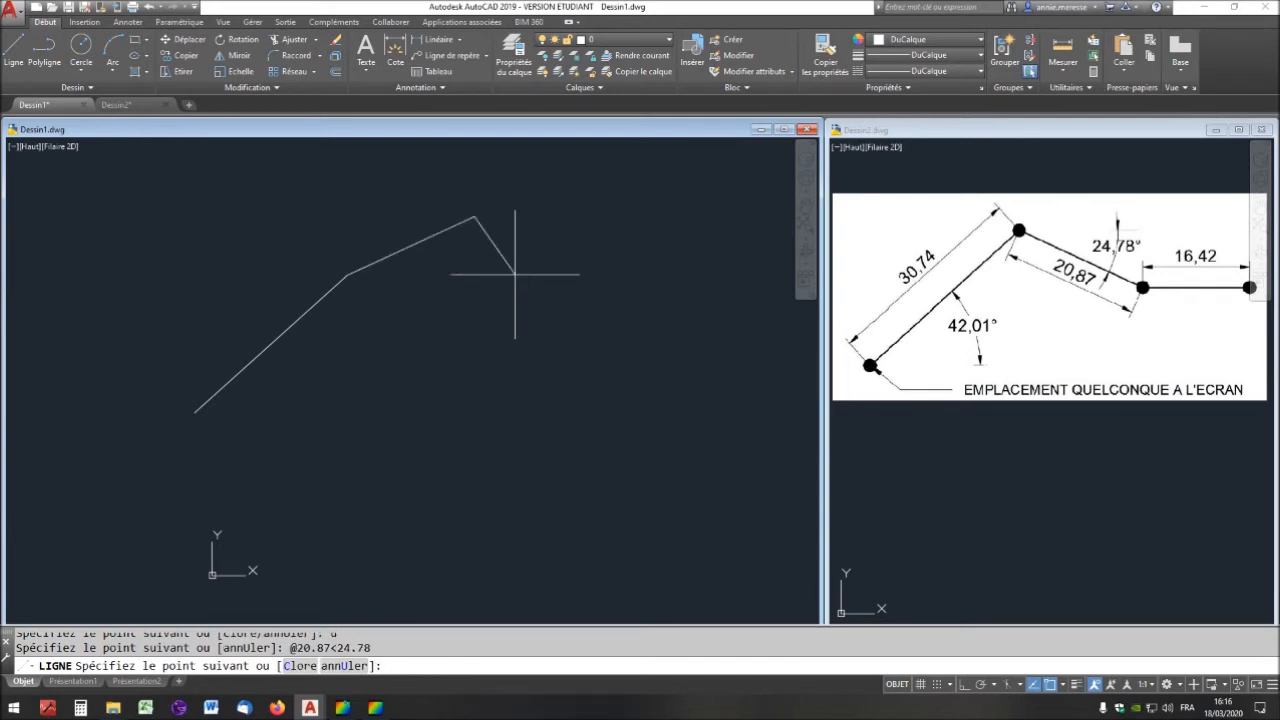
type("u")
key("Return")
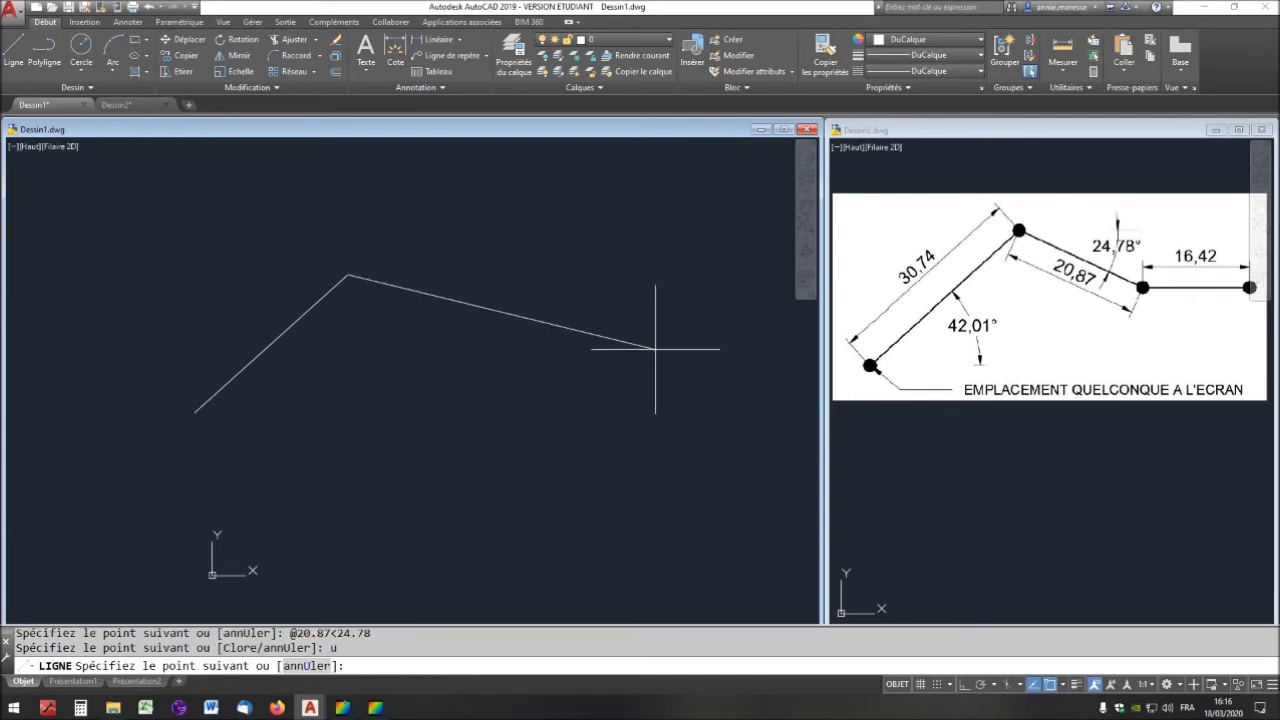
type("@20.87<-24.78")
key("Return")
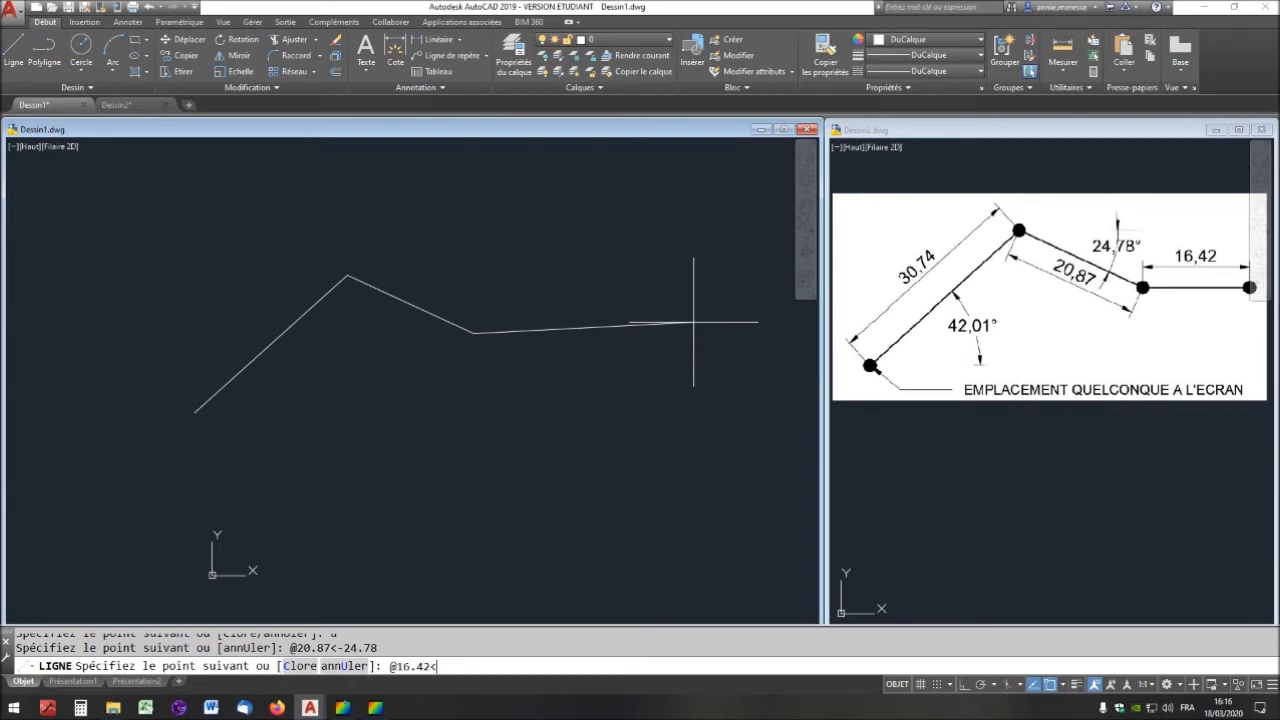
key("Return")
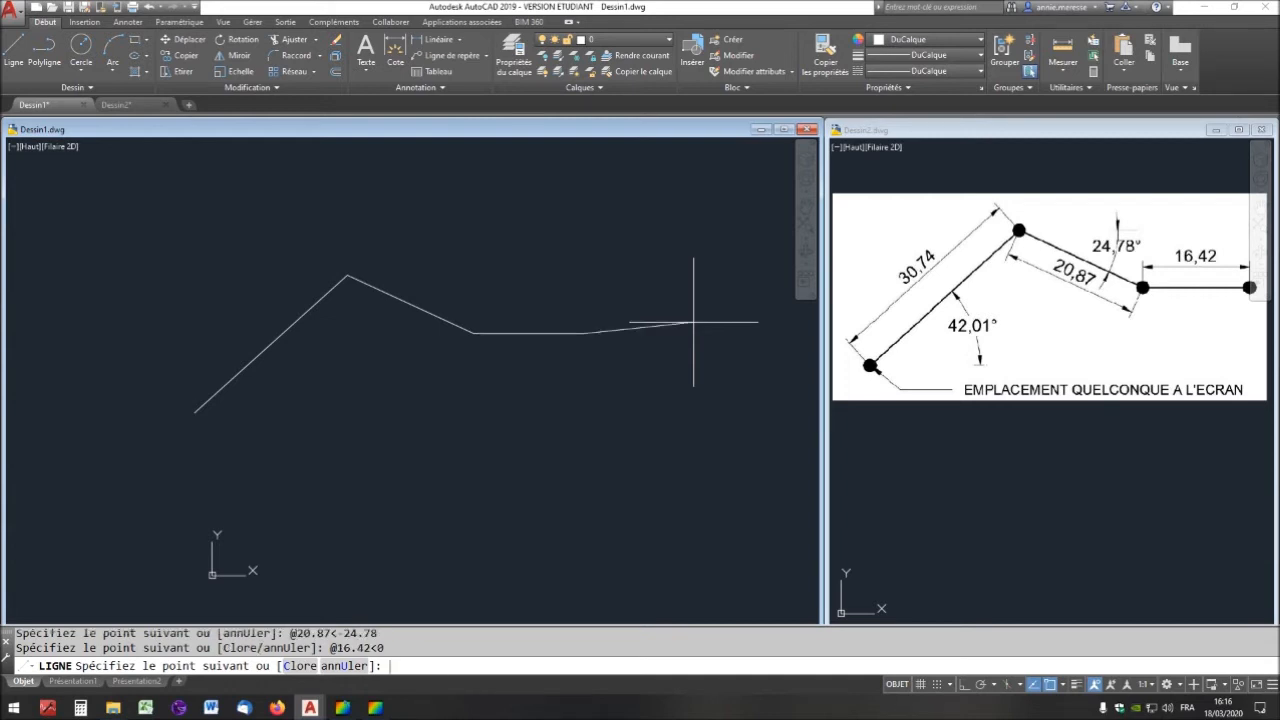
key("Return")
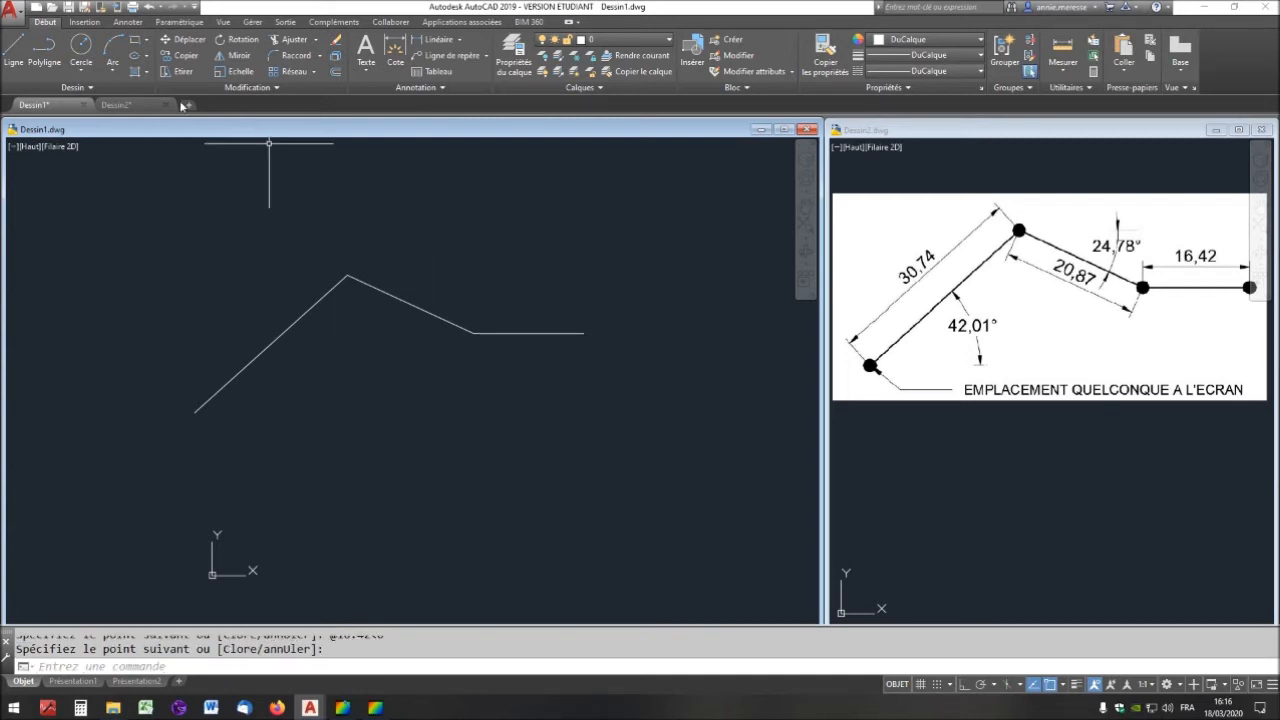
Draw a freely sized circle below the horizontal end segment of the line
left_click(82, 46)
left_click(602, 465)
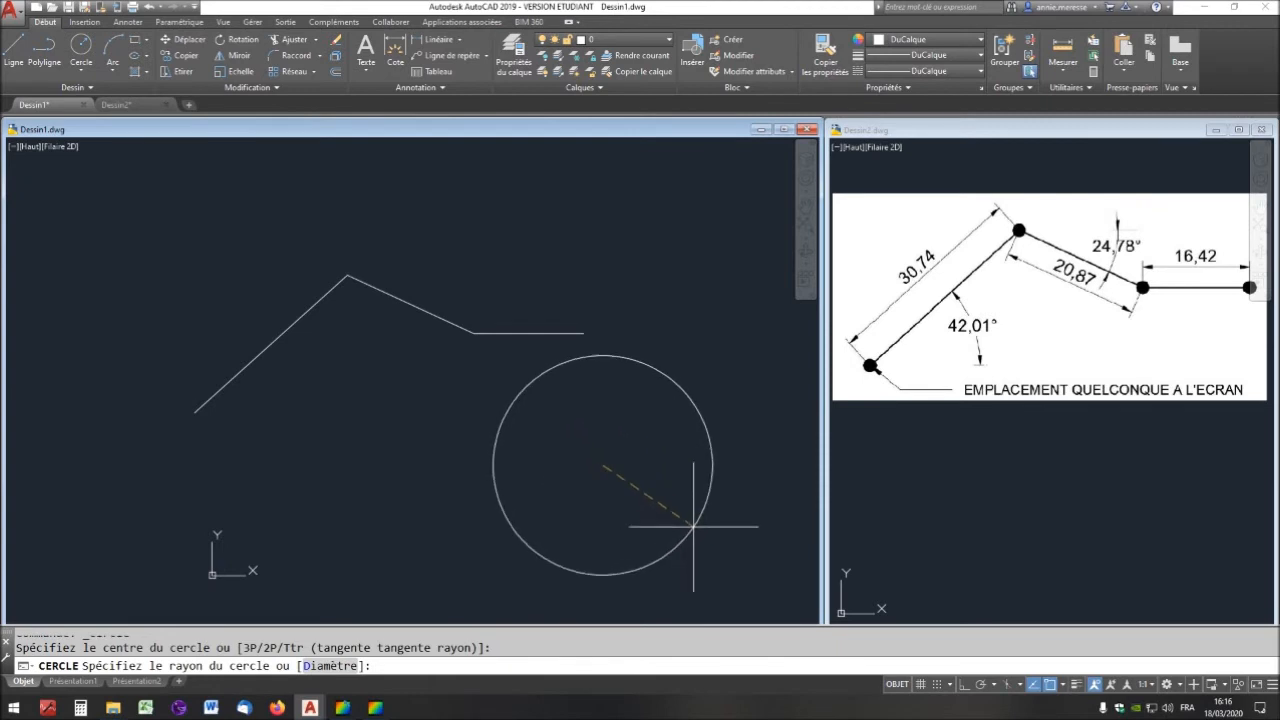
left_click(690, 530)
Draw the horizontal and vertical diameters of the circle as lines between its opposite quadrant points
middle_click_drag(420, 287, 343, 223)
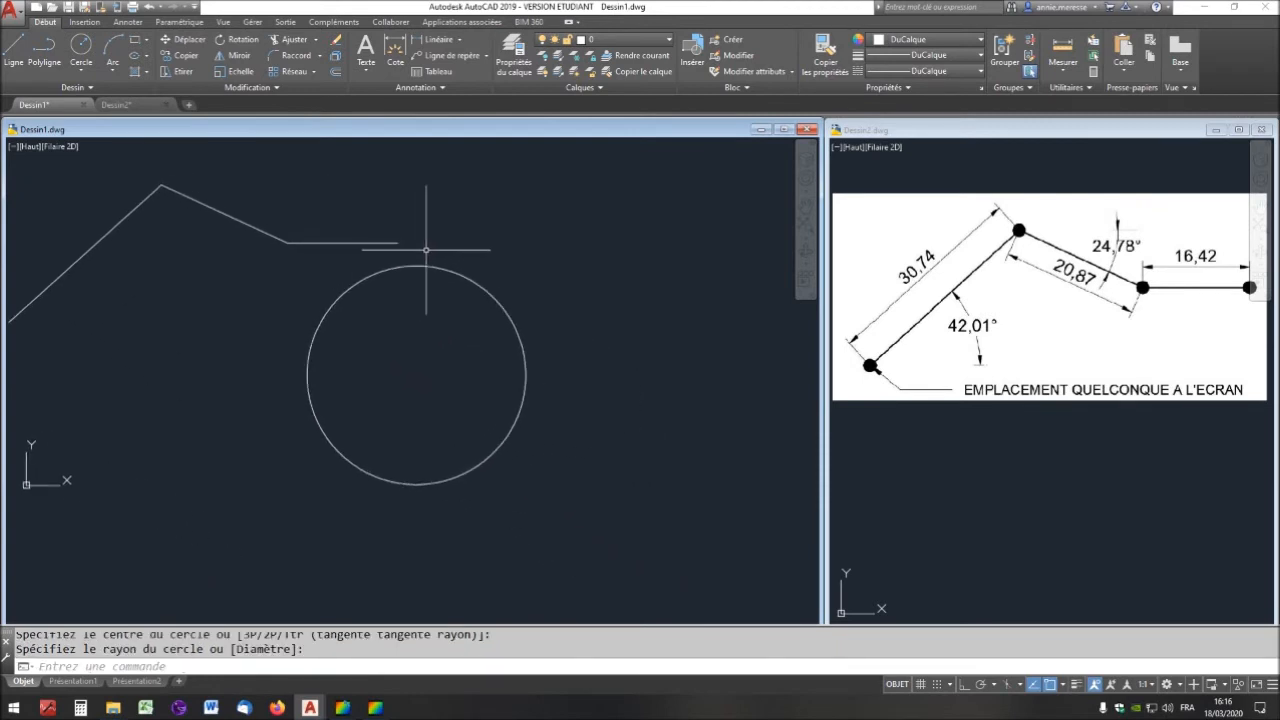
left_click(14, 46)
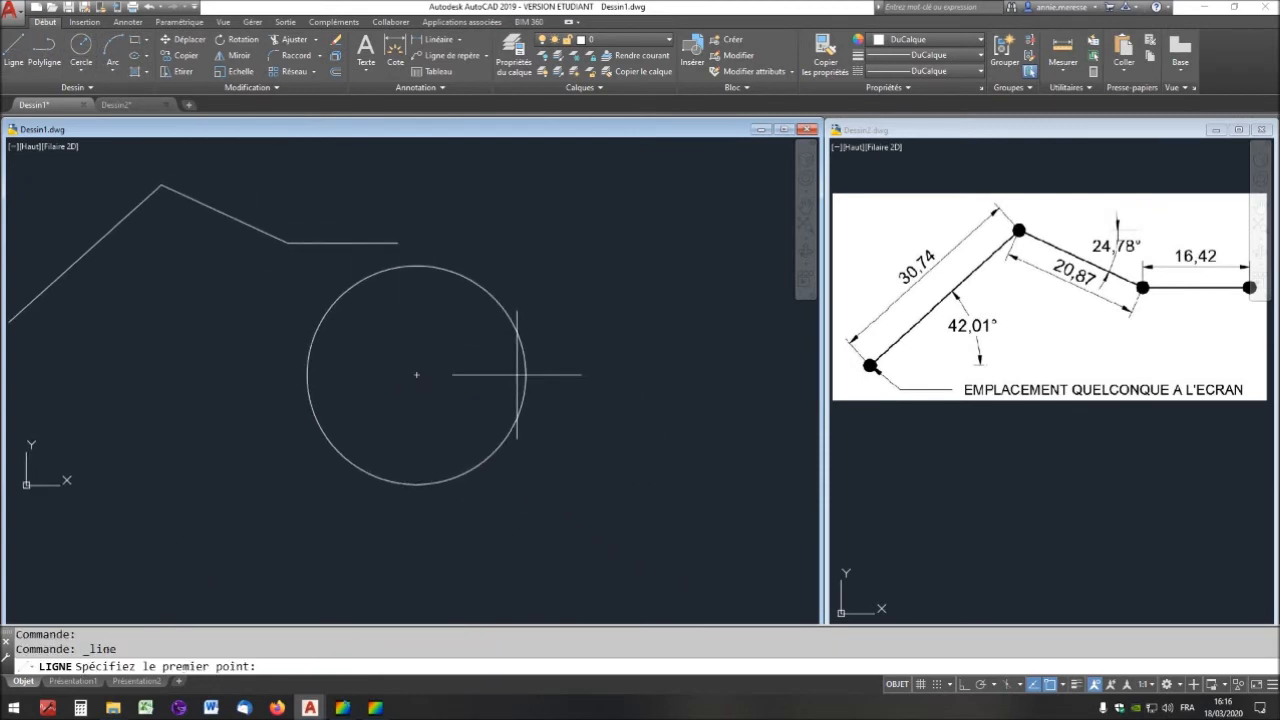
left_click(307, 375)
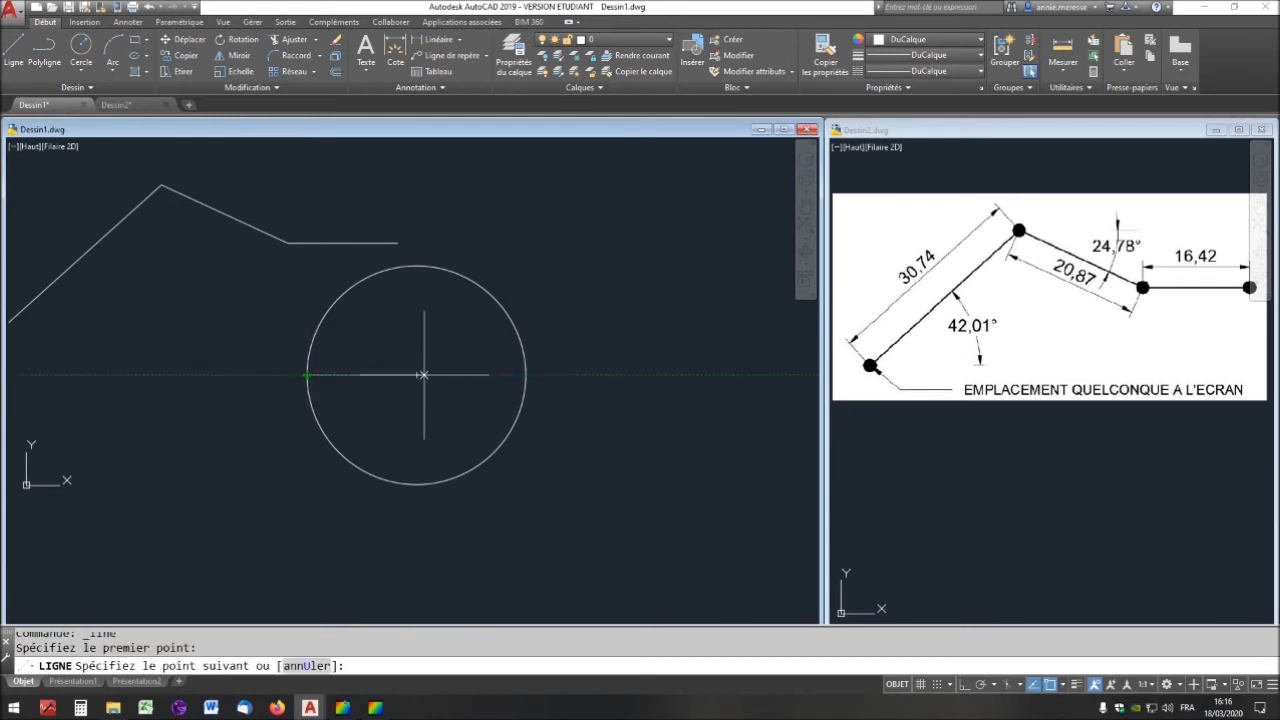
left_click(527, 375)
key("Return")
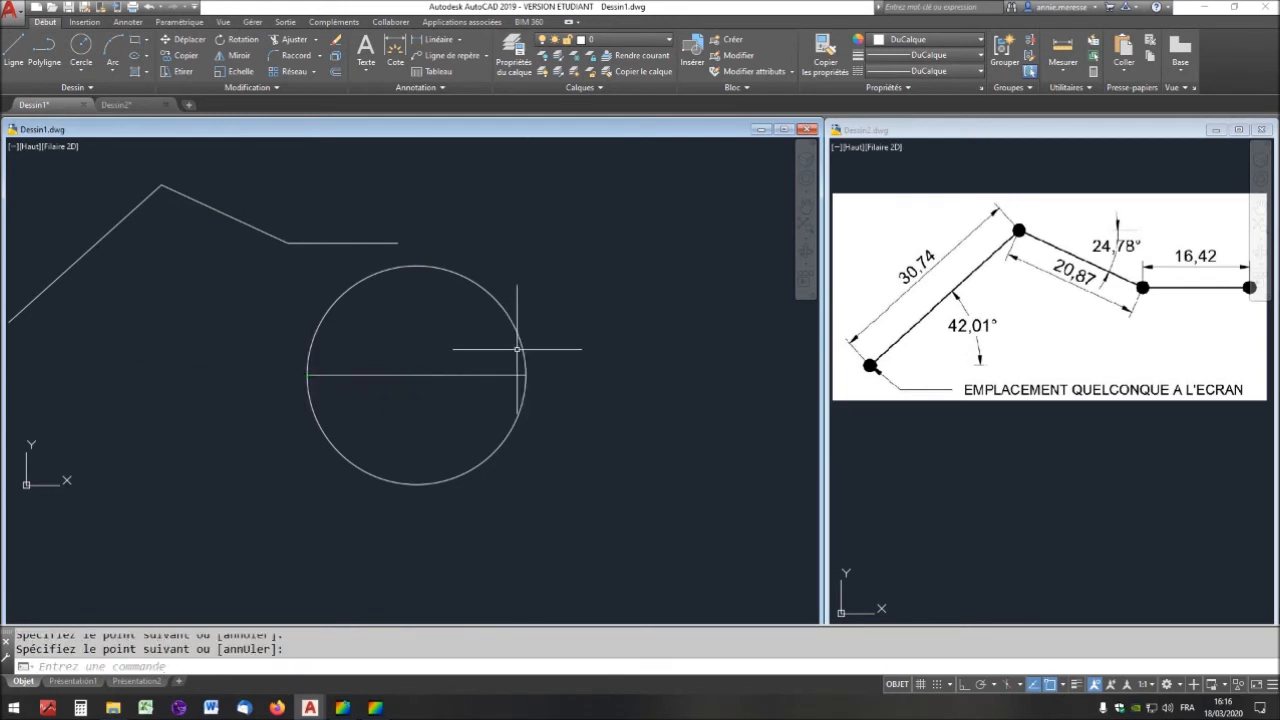
key("Return")
left_click(417, 265)
left_click(417, 480)
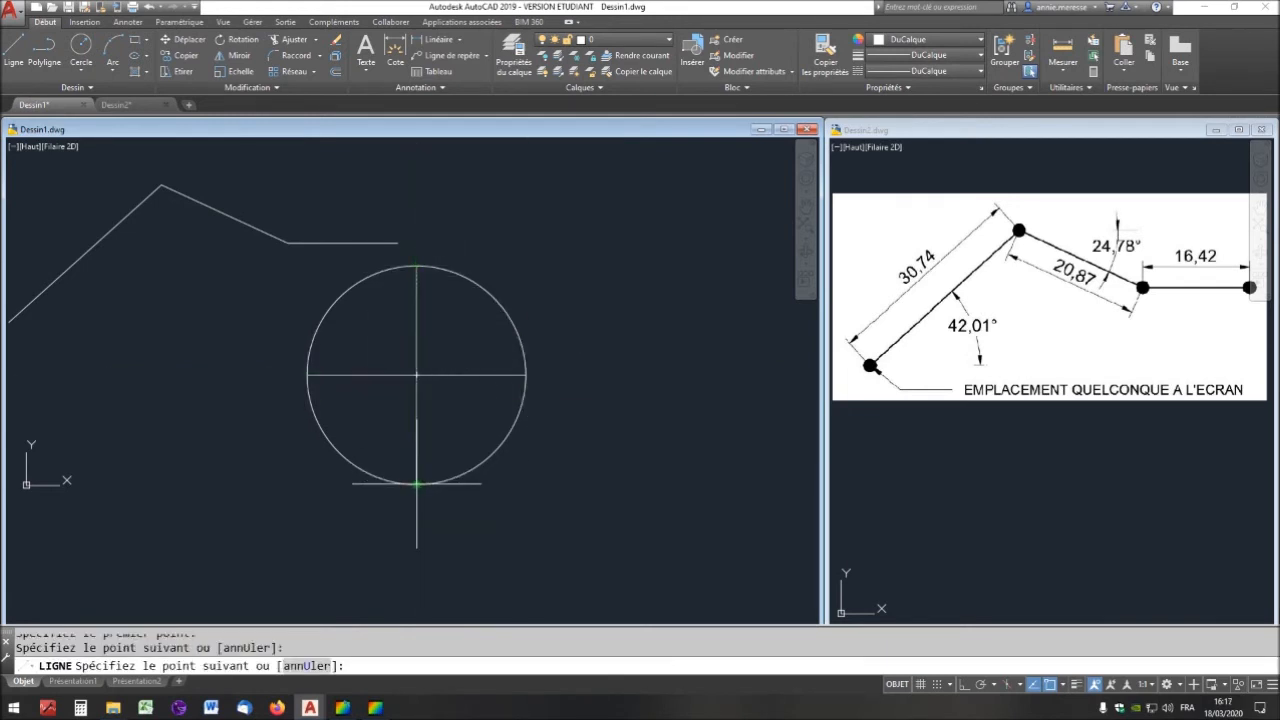
key("Escape")
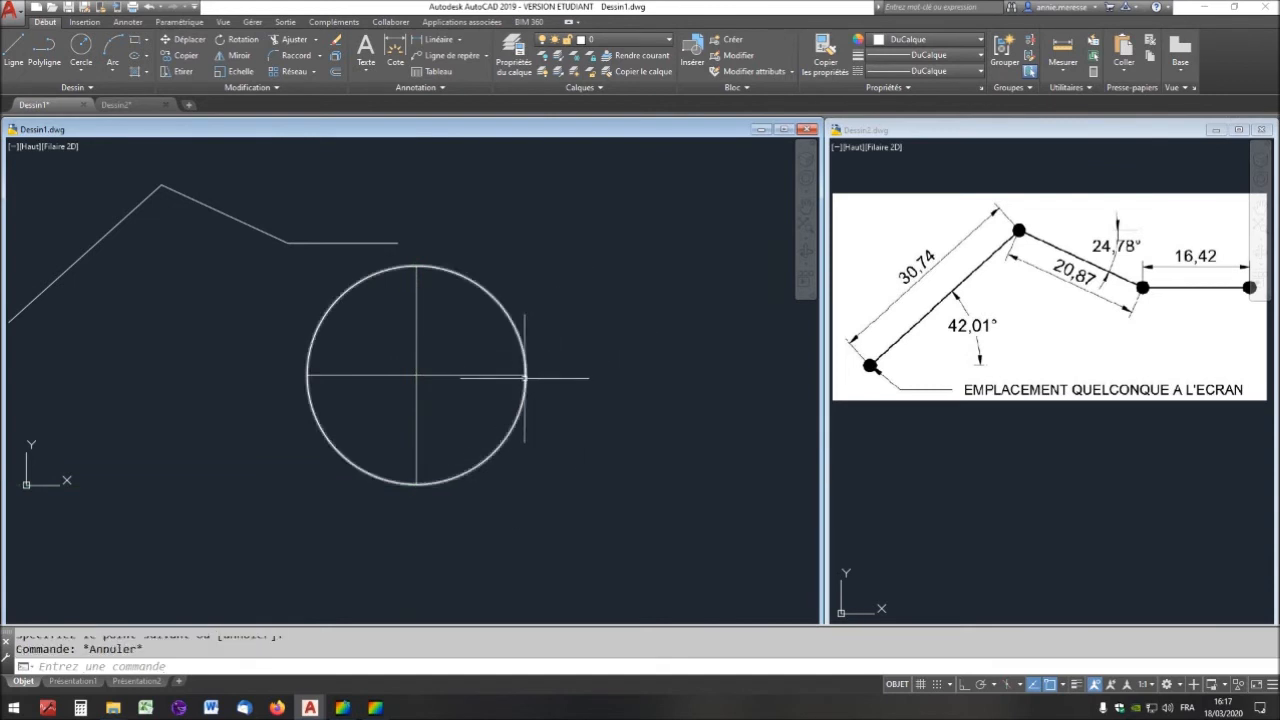
Add the multiline text "0" just outside the circle, above the right end of the horizontal diameter
left_click(366, 50)
left_click(540, 347)
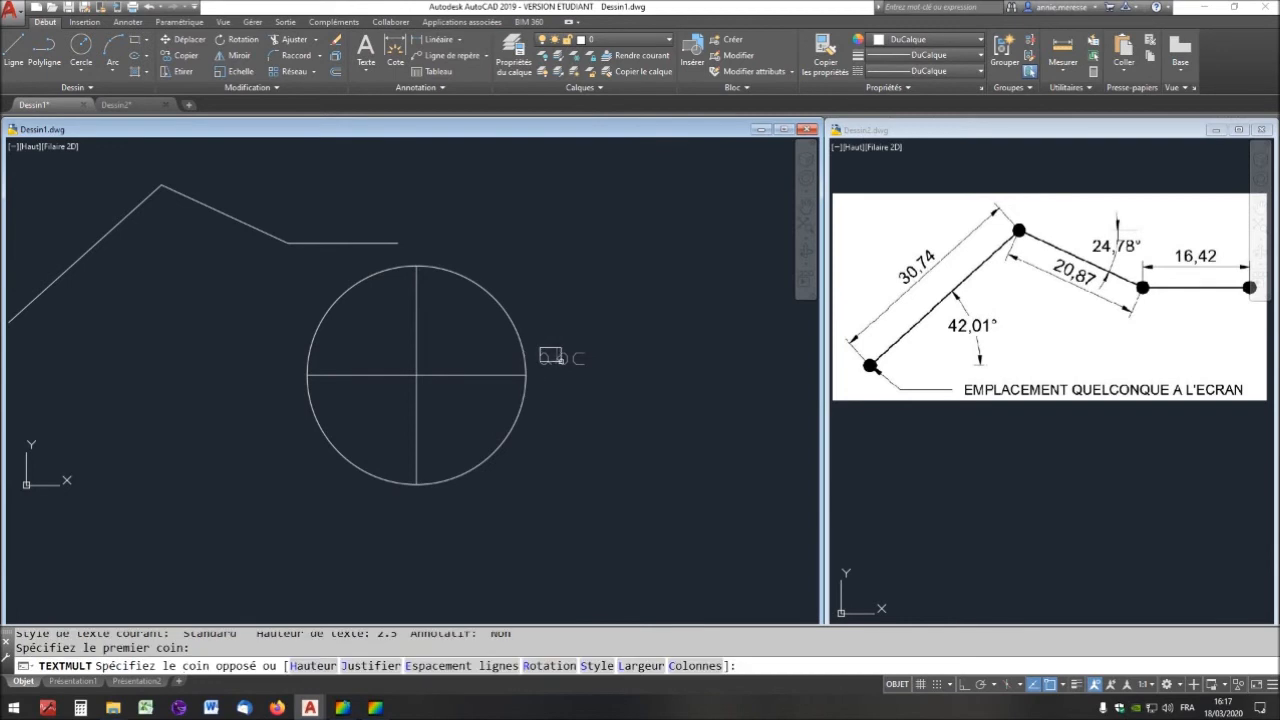
left_click(558, 360)
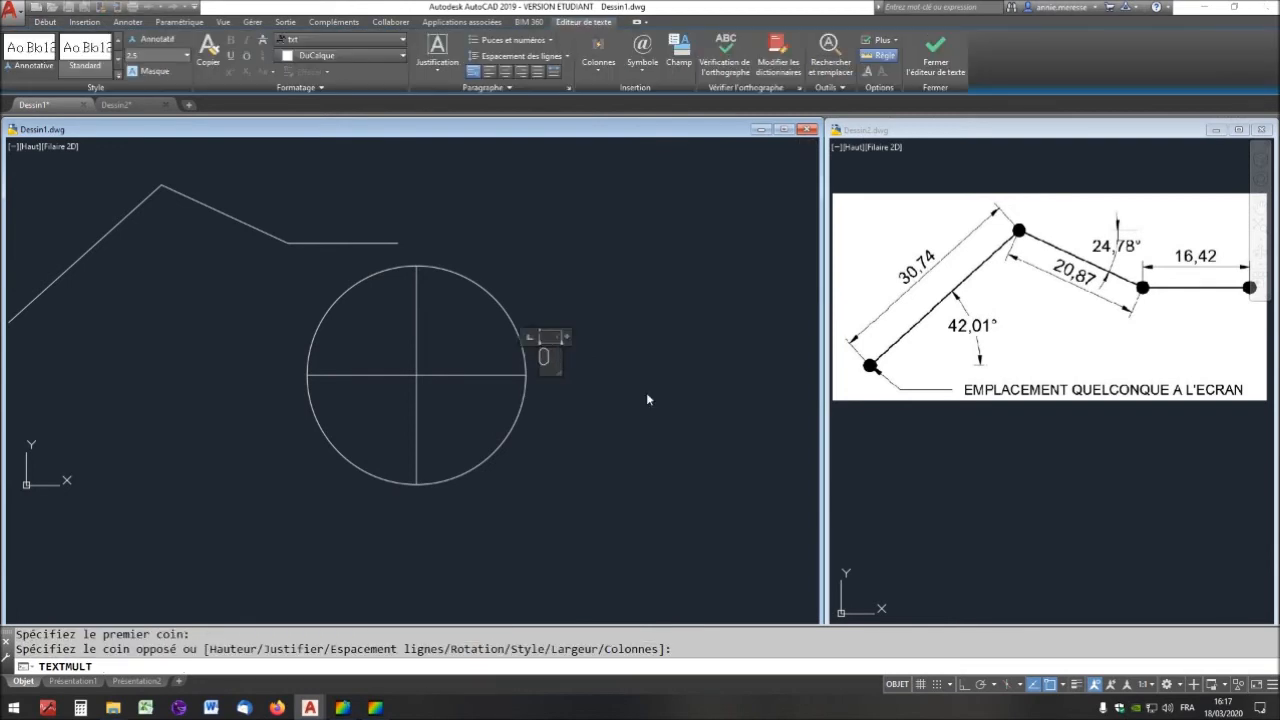
key("Return")
key("Return")
left_click(693, 430)
key("Escape")
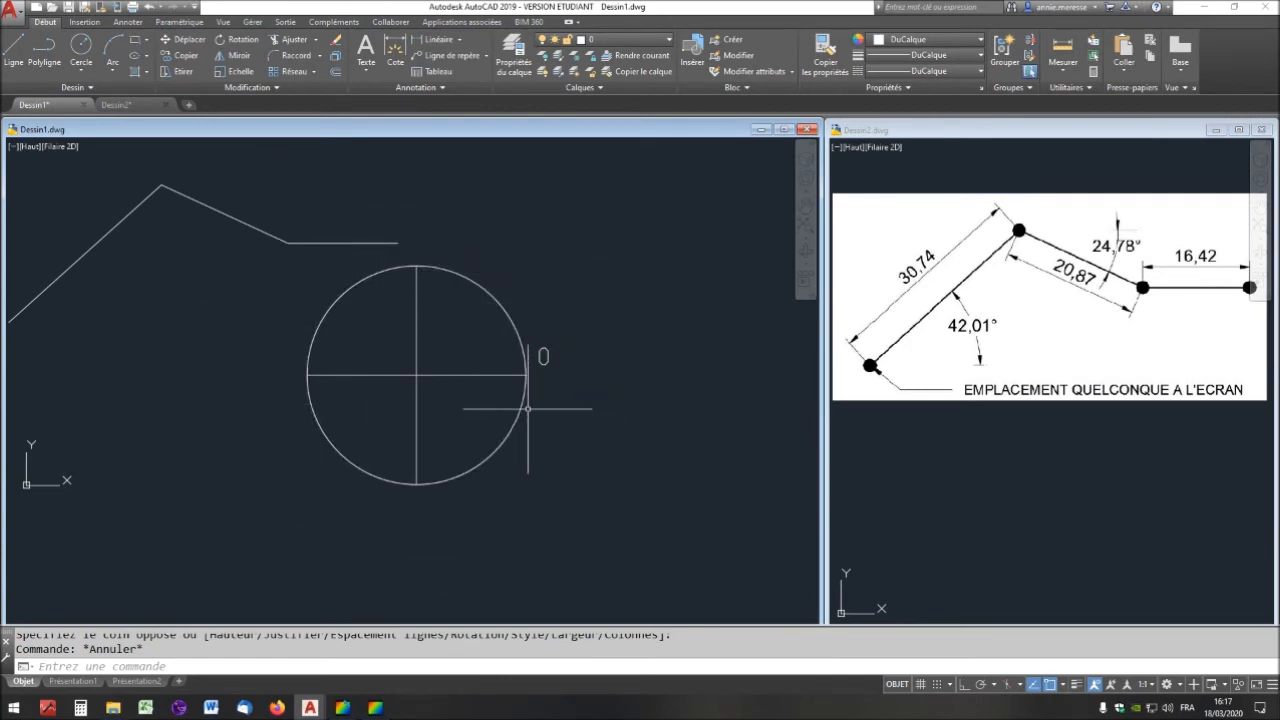
Add the multiline text "360" directly below the "0" label beside the circle's right quadrant
left_click(360, 50)
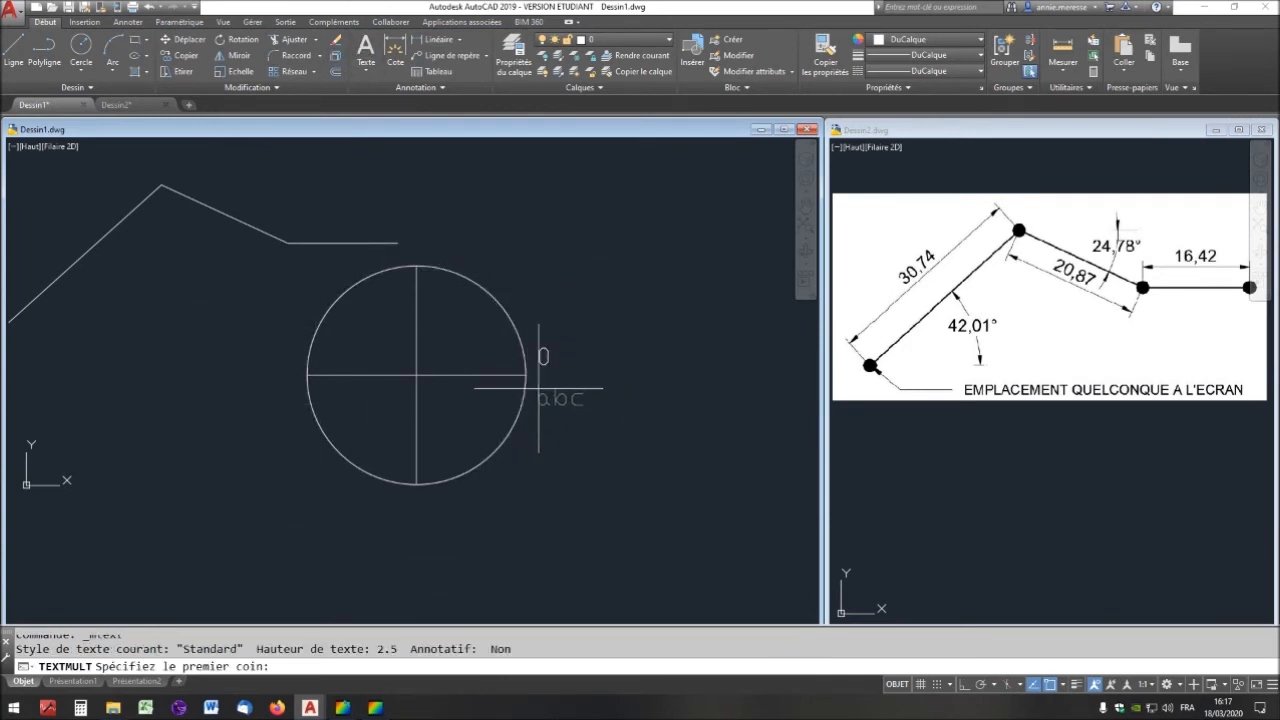
left_click(537, 376)
left_click(586, 410)
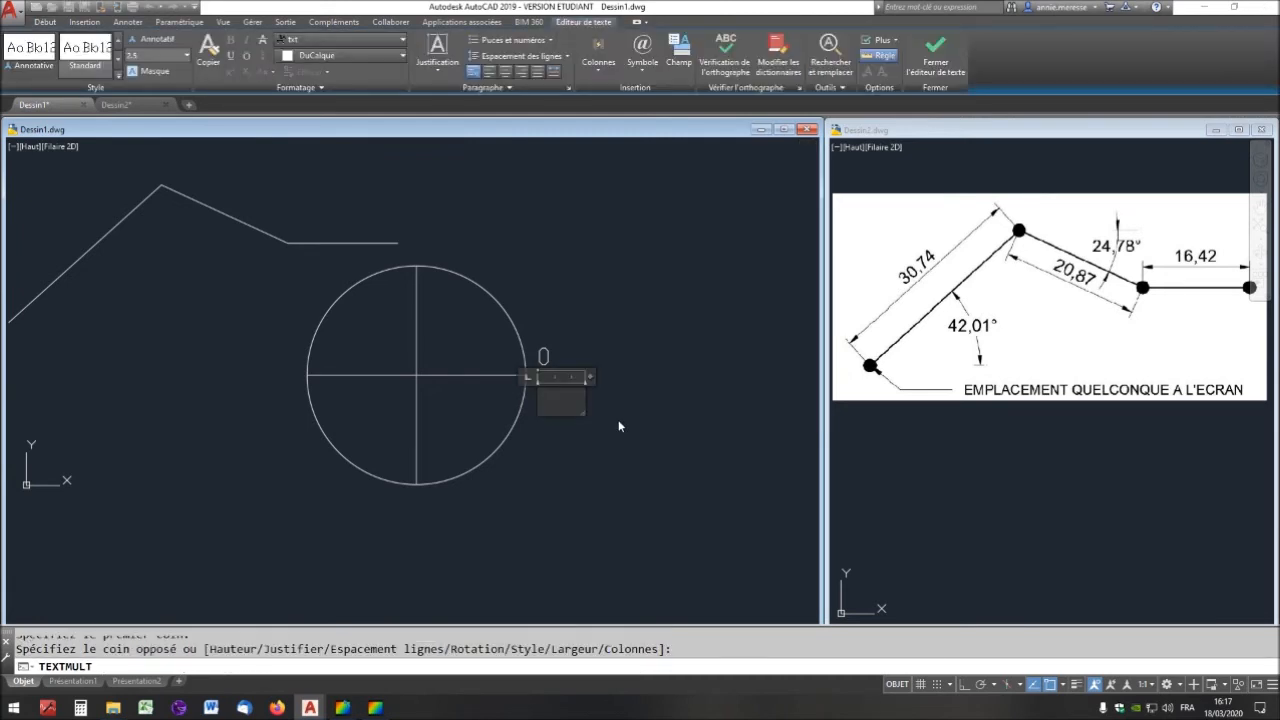
type("360")
left_click(649, 364)
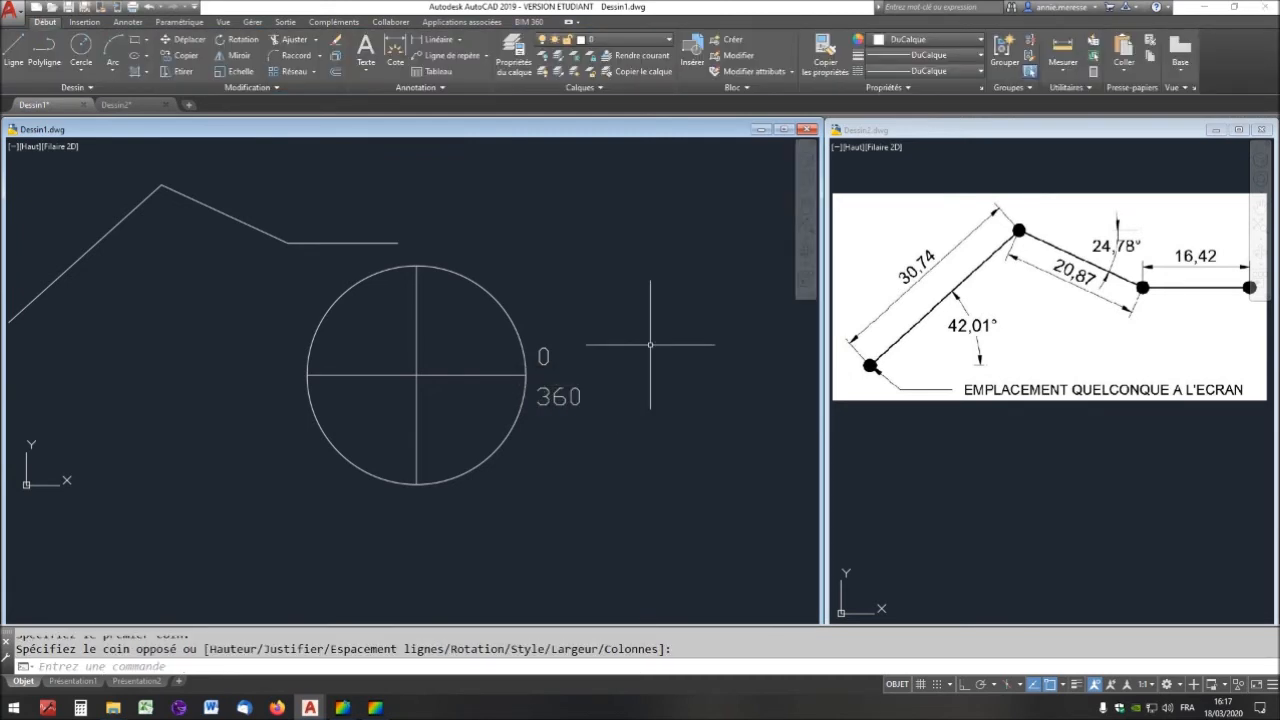
key("Escape")
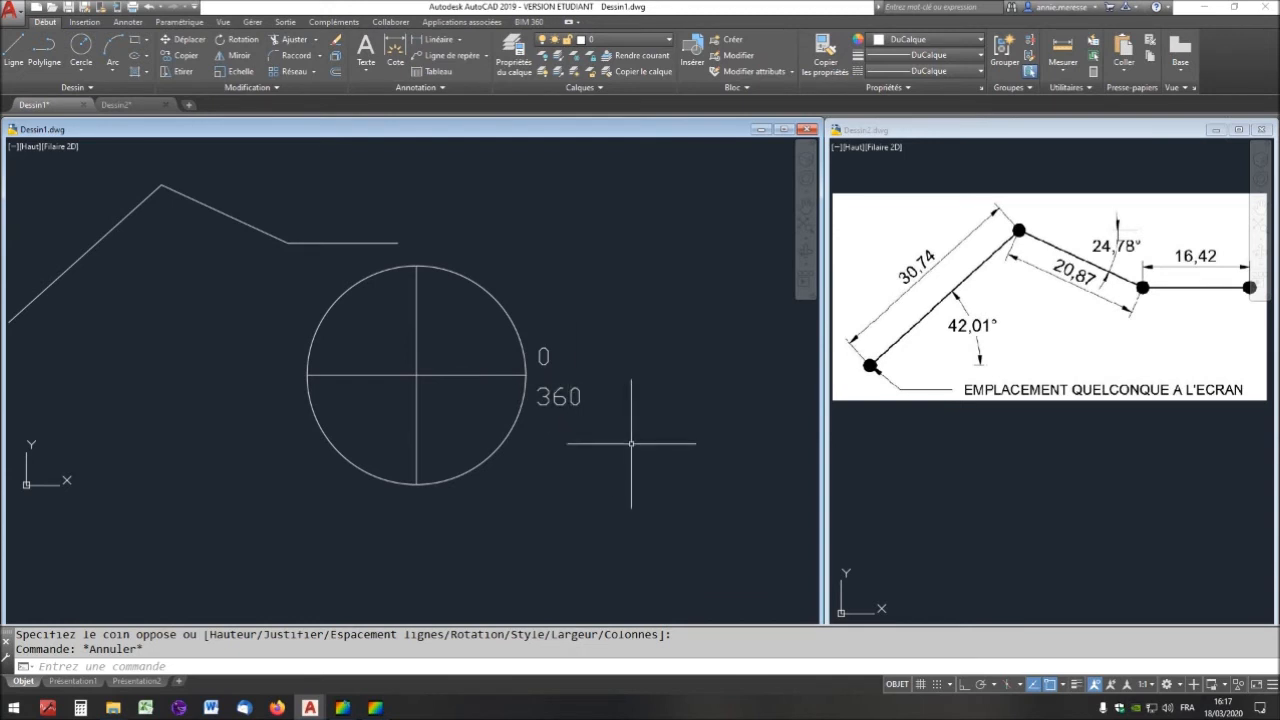
Add the multiline text "180" beside the circle's left quadrant and save the text changes
left_click(378, 50)
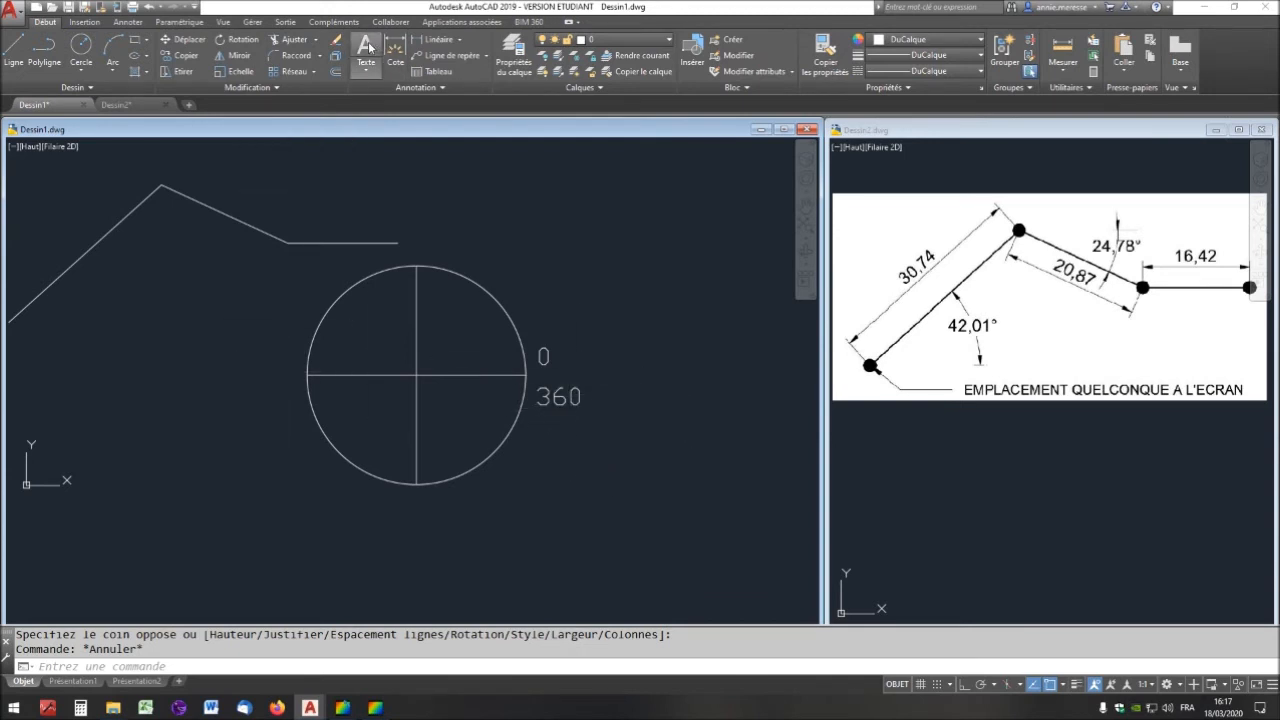
left_click(258, 360)
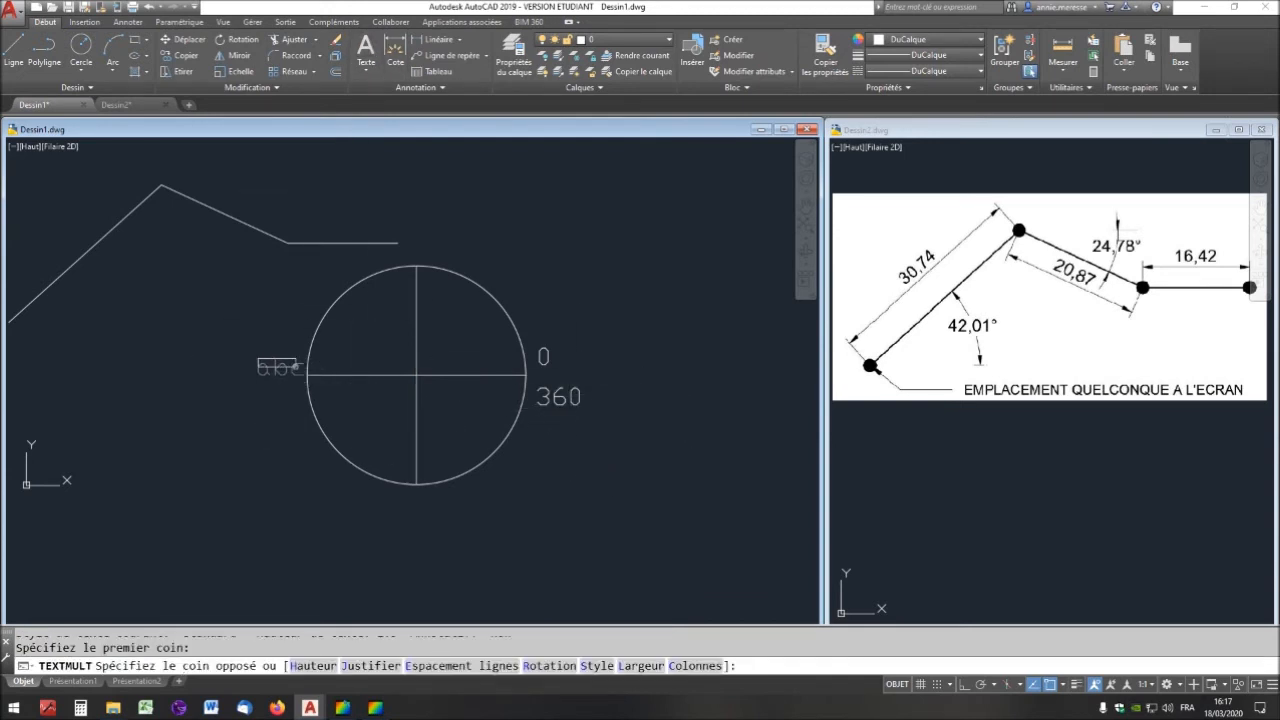
left_click(304, 374)
type("180")
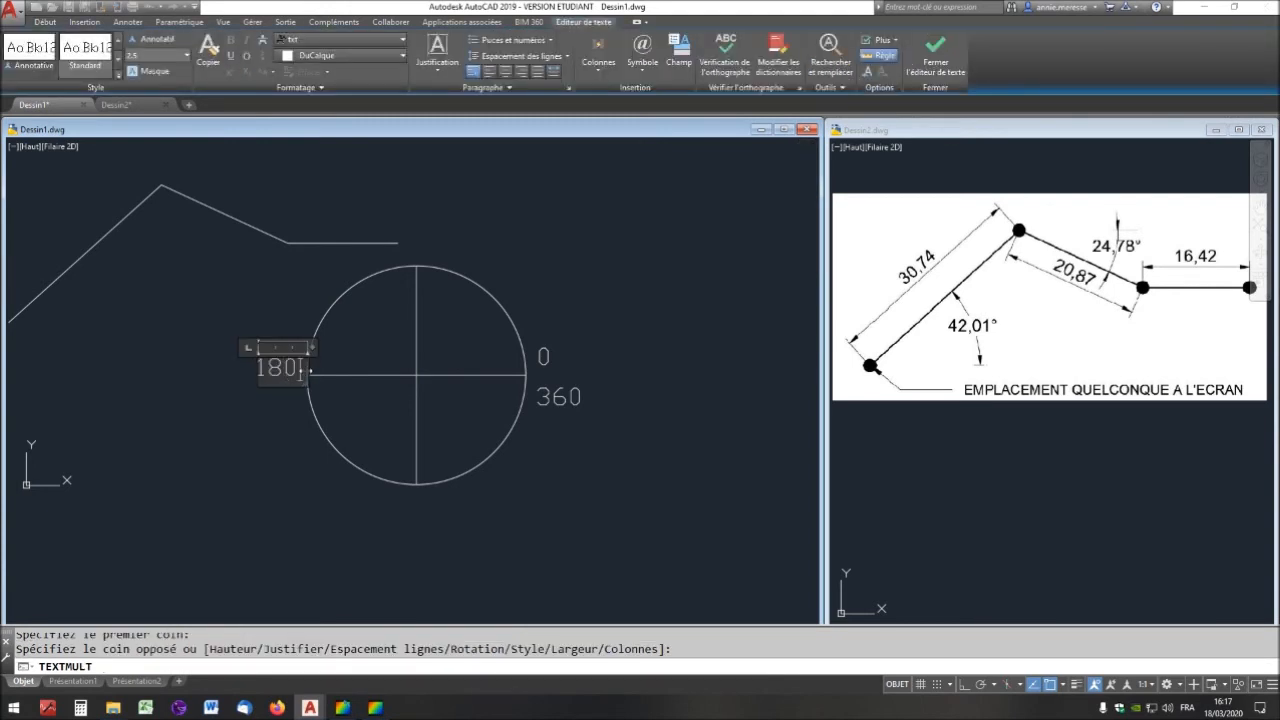
key("Escape")
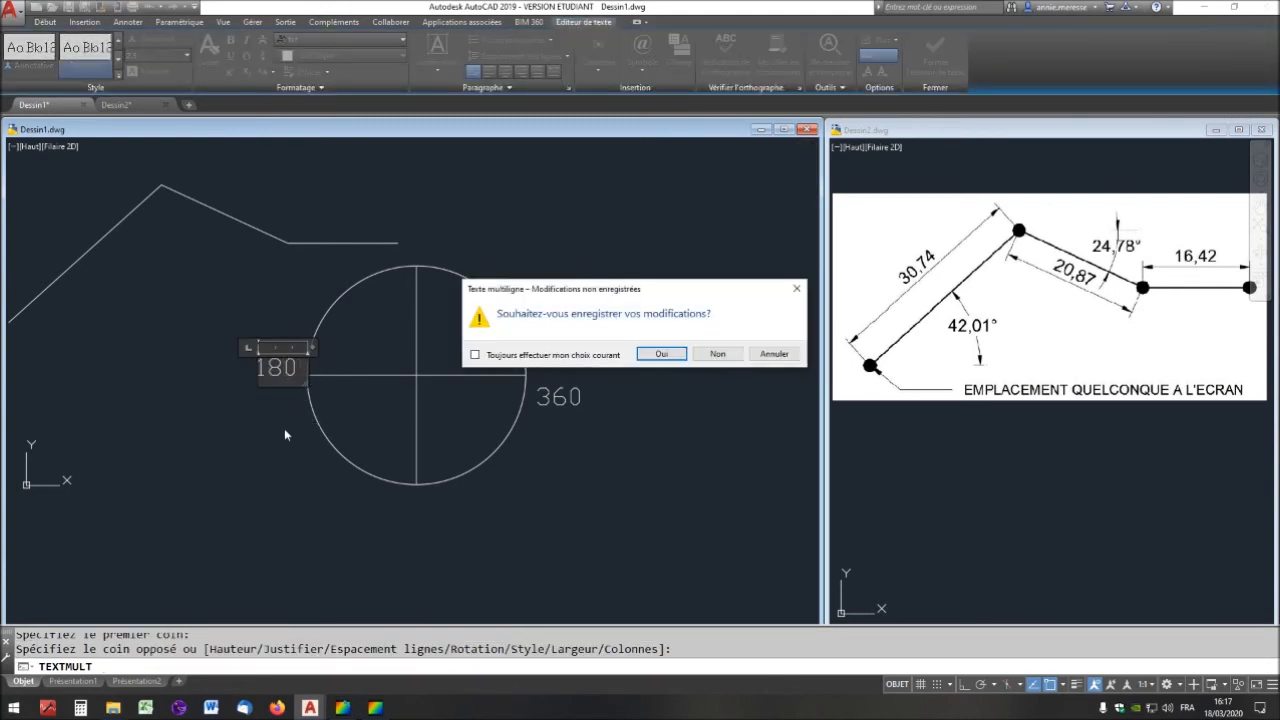
left_click(661, 353)
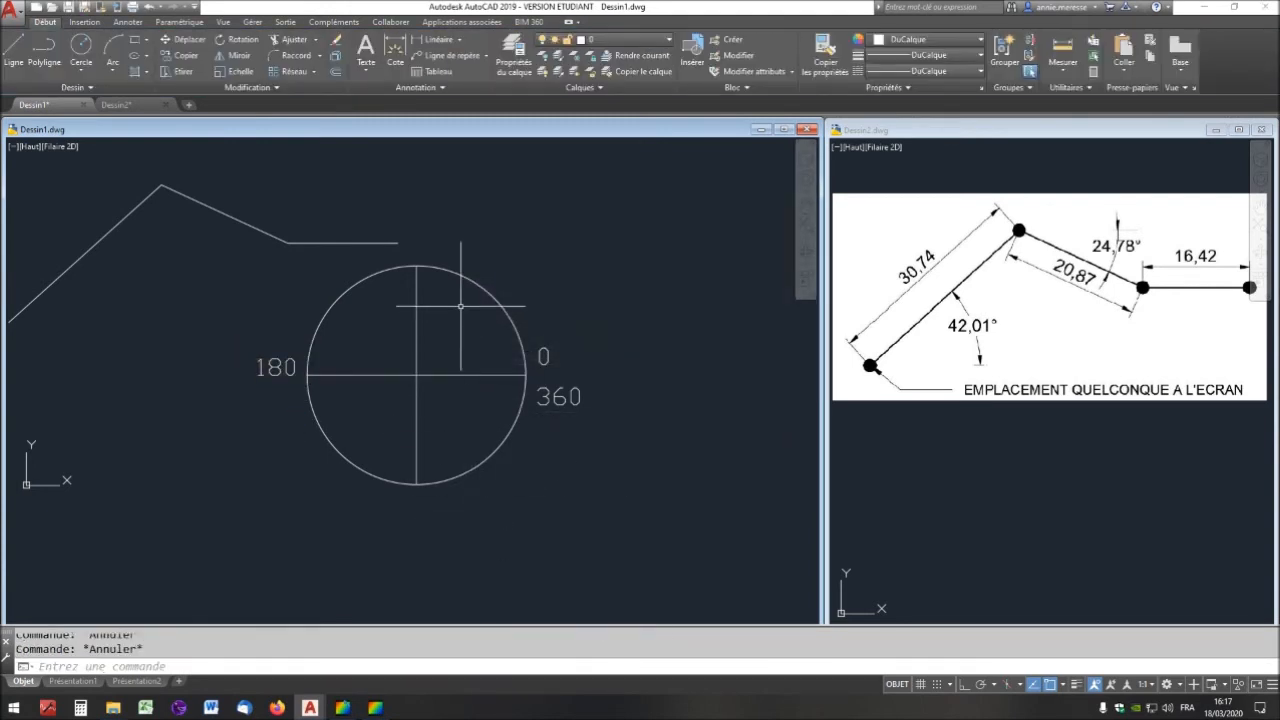
Add the multiline text "90" above the circle's top quadrant
left_click(366, 55)
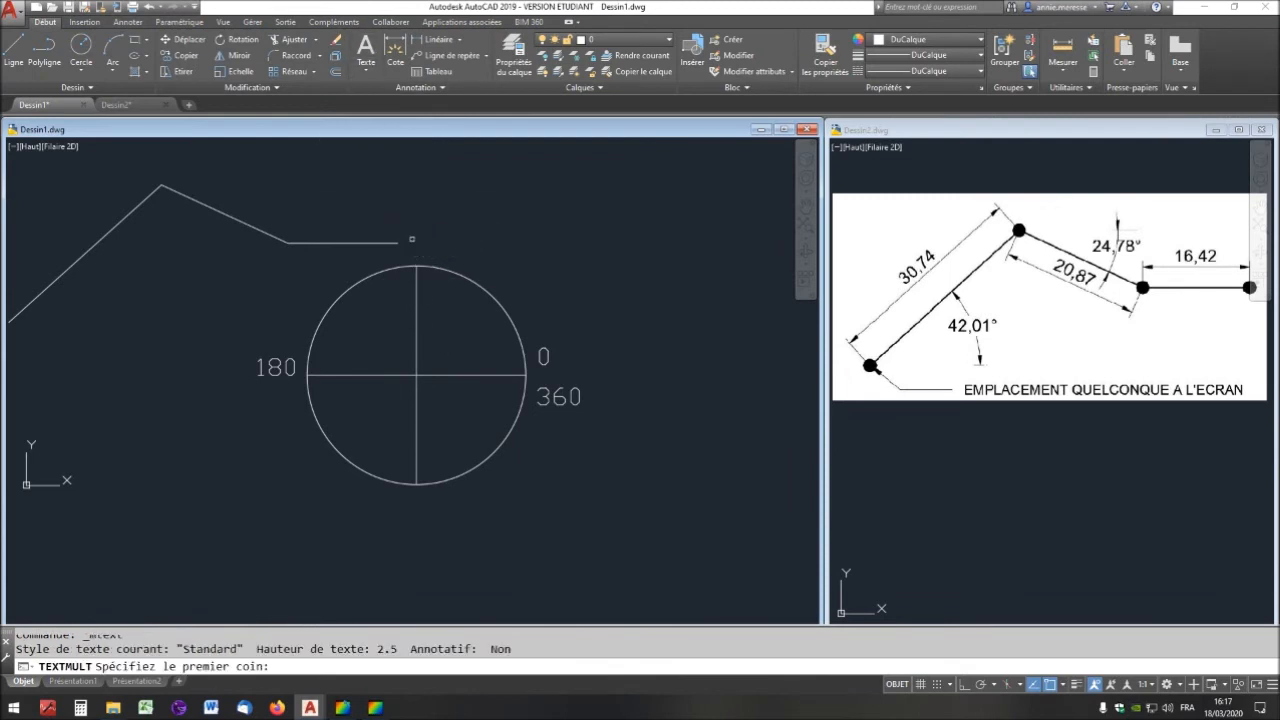
left_click(411, 240)
left_click(469, 256)
type("90")
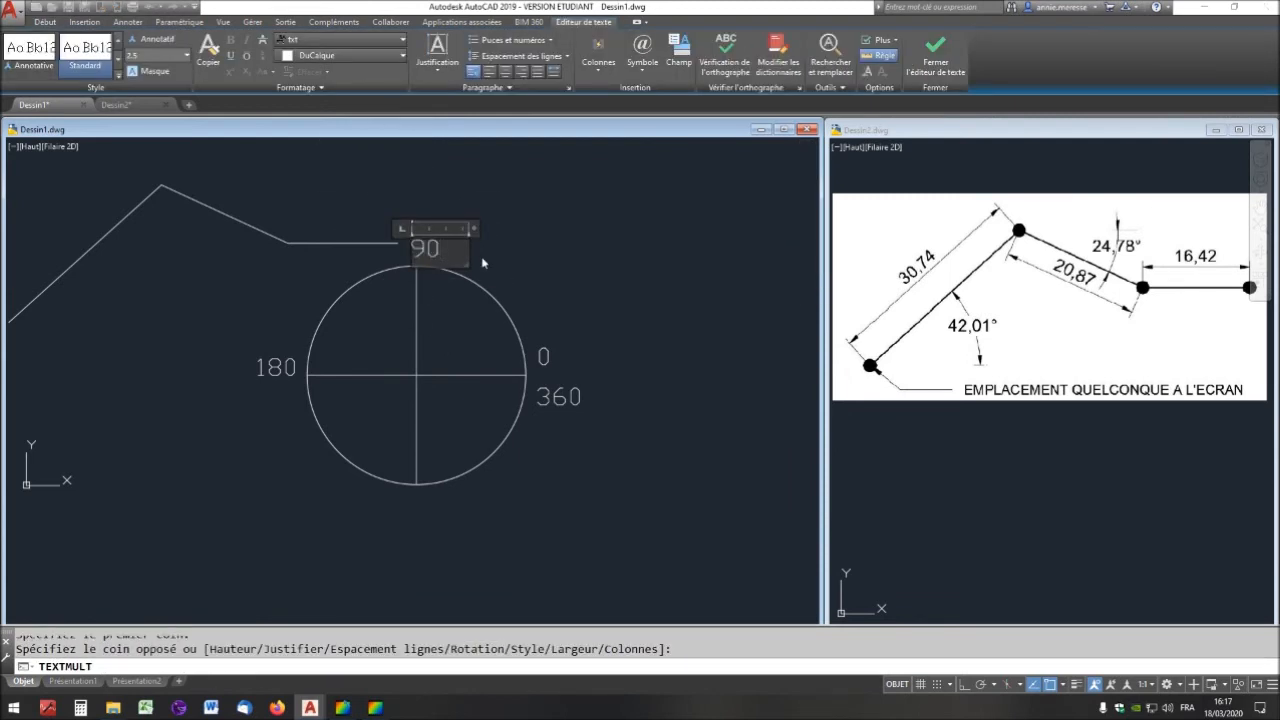
left_click(618, 263)
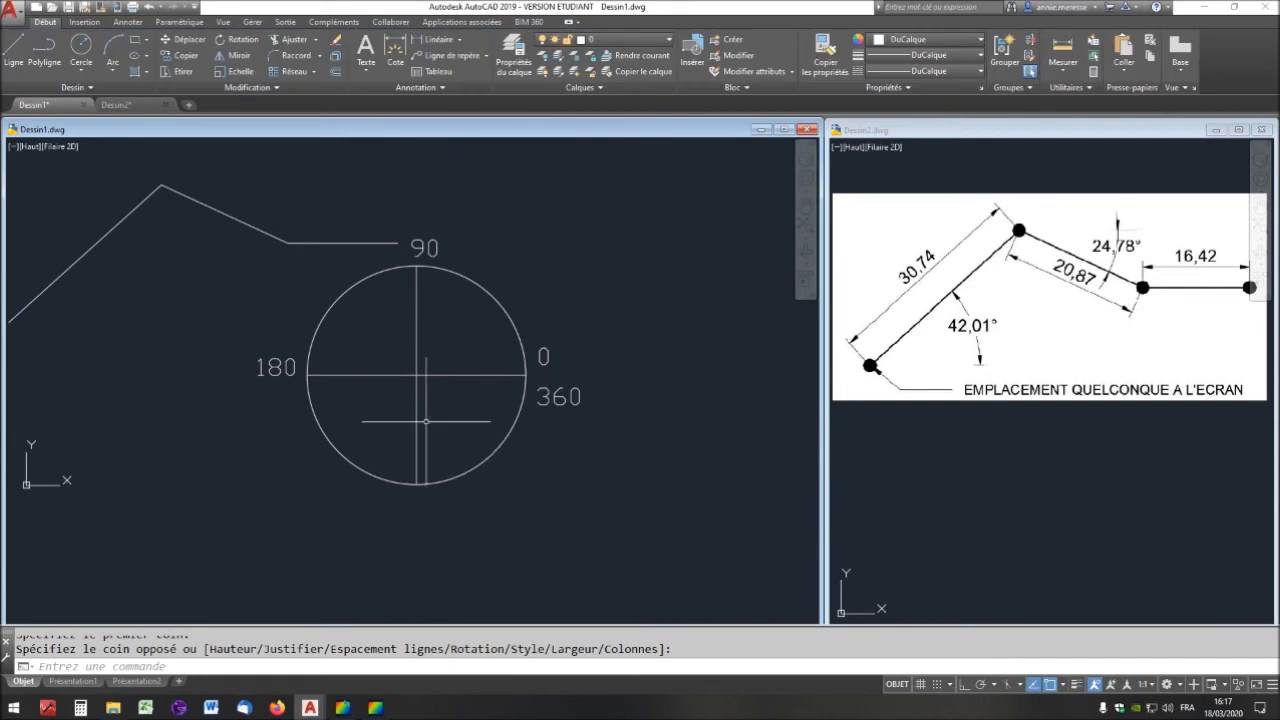
Add the multiline text "270" just below the circle's bottom quadrant
left_click(366, 50)
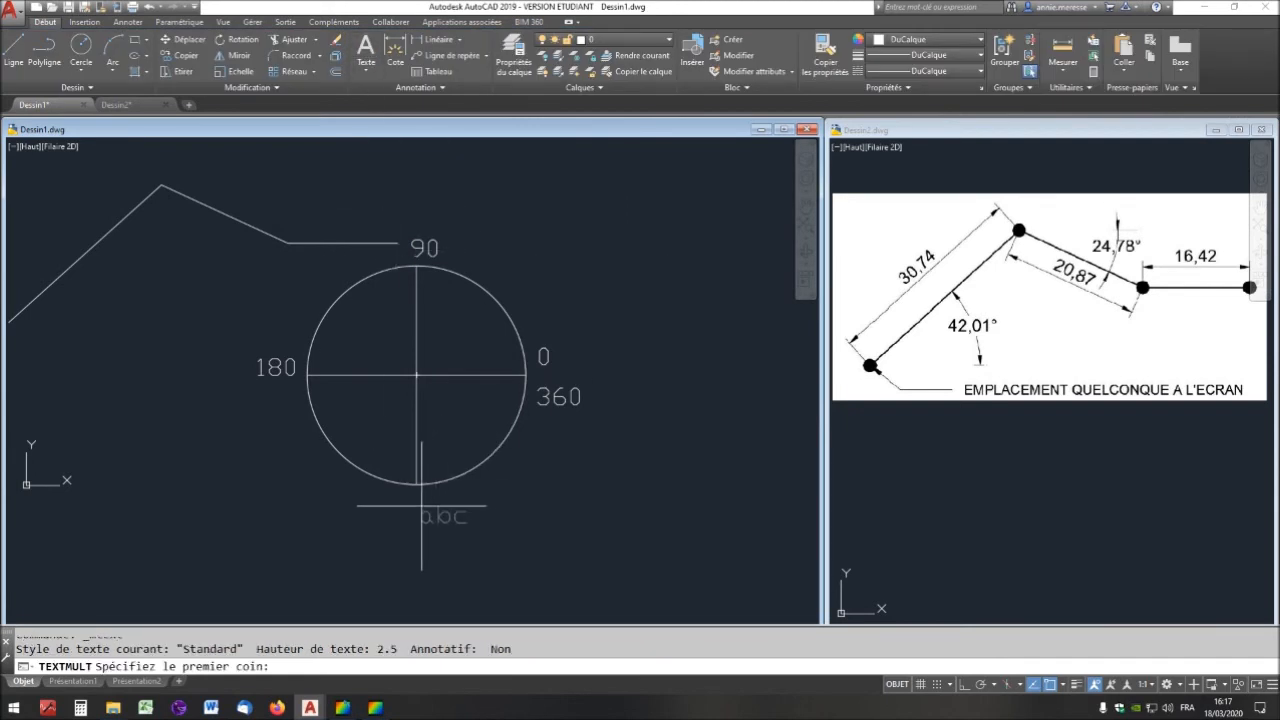
left_click(420, 502)
left_click(484, 527)
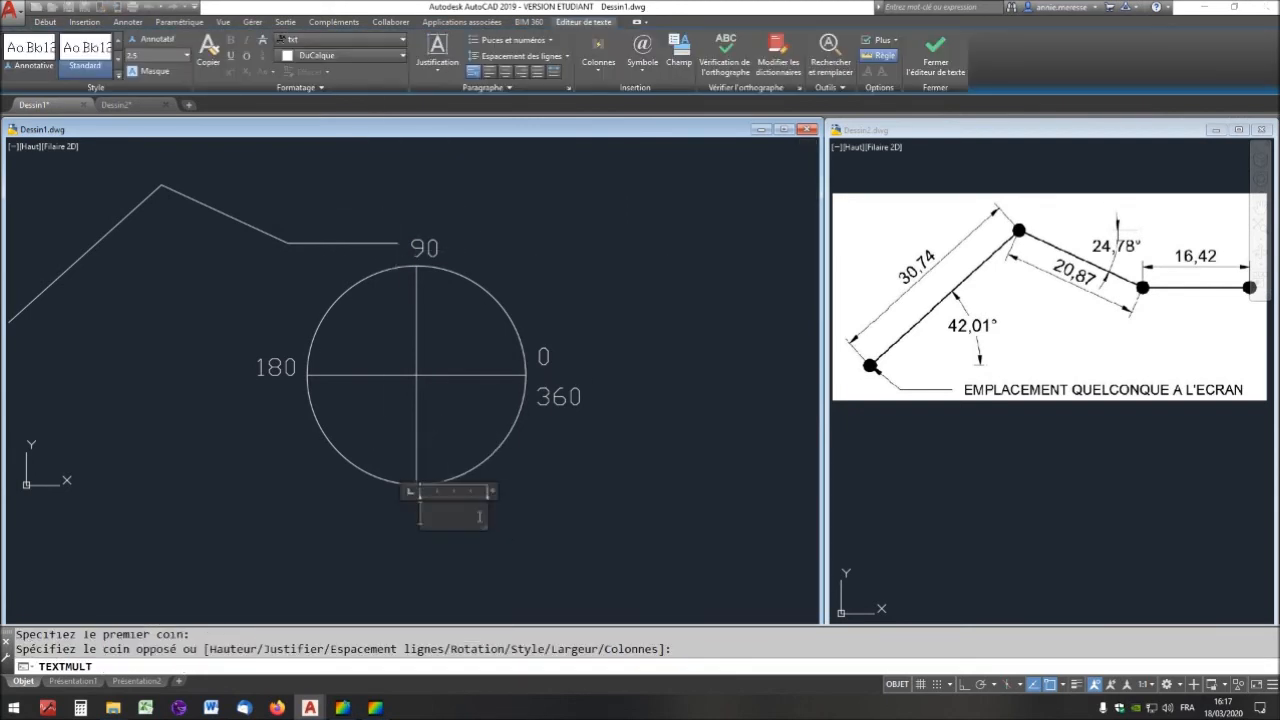
type("270")
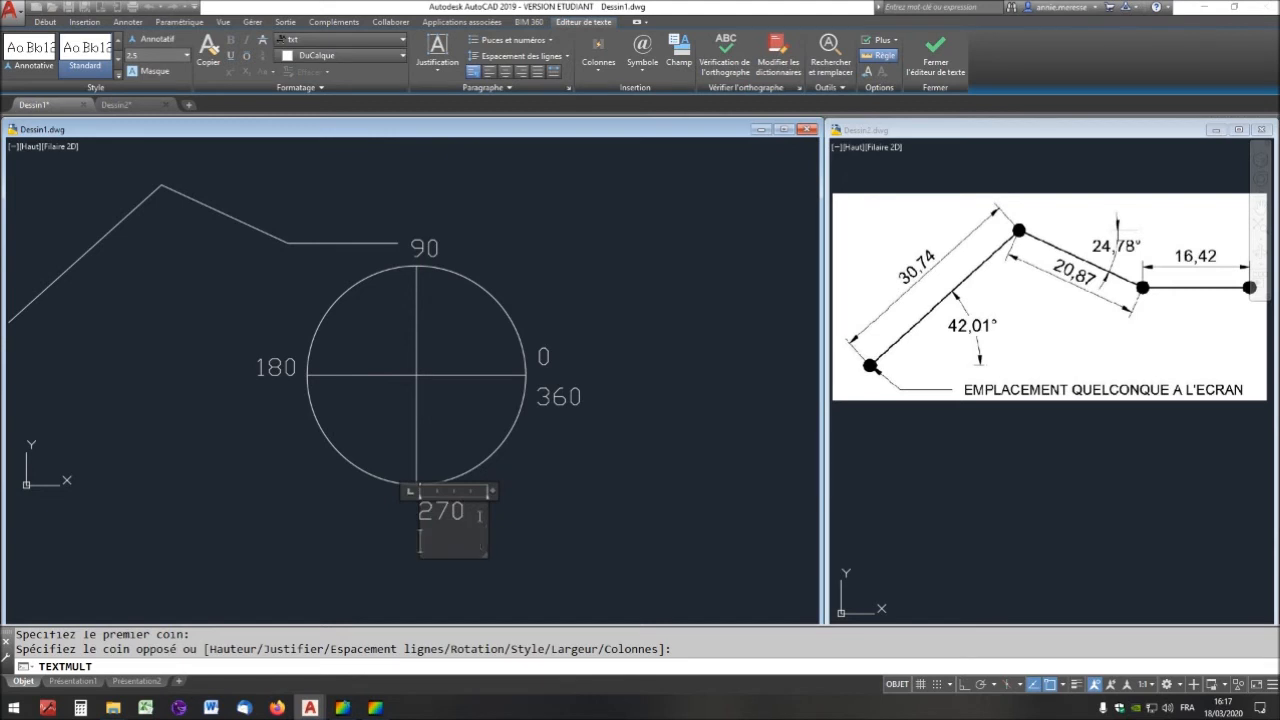
key("Escape")
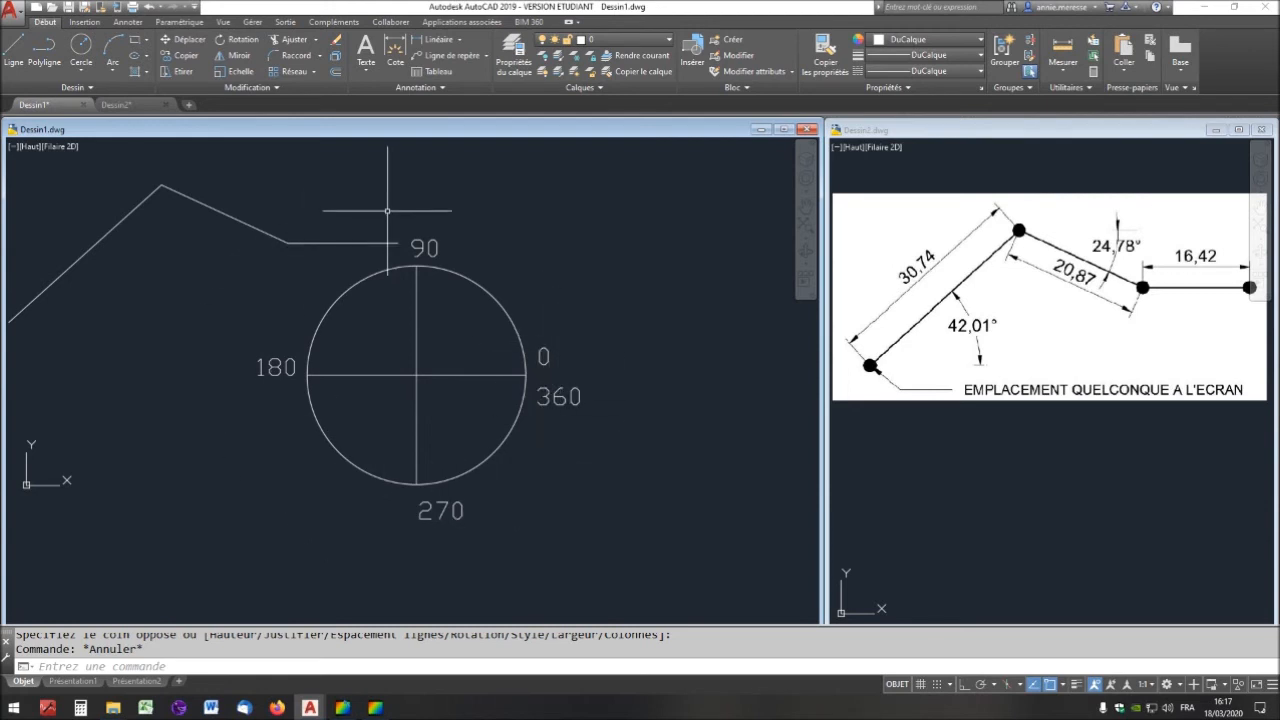
Add the multiline text "-90" below the circle, just left of the "270" label
left_click(366, 50)
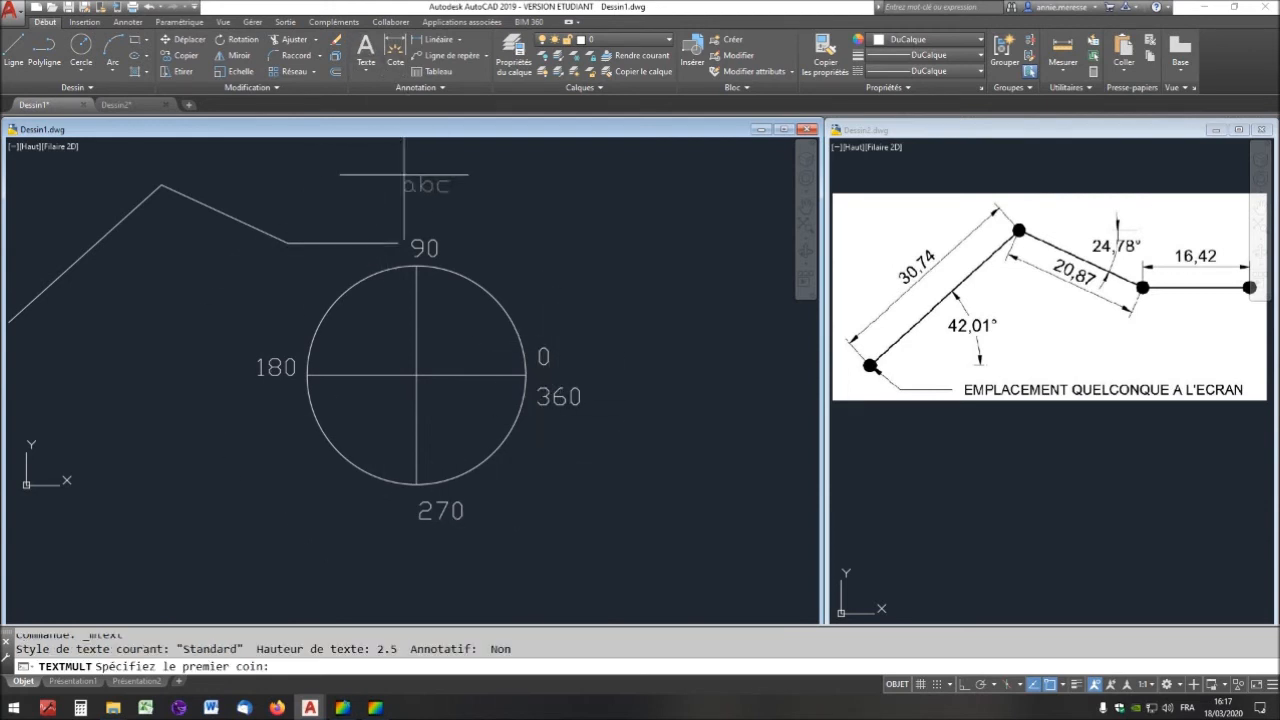
left_click(356, 512)
left_click(445, 538)
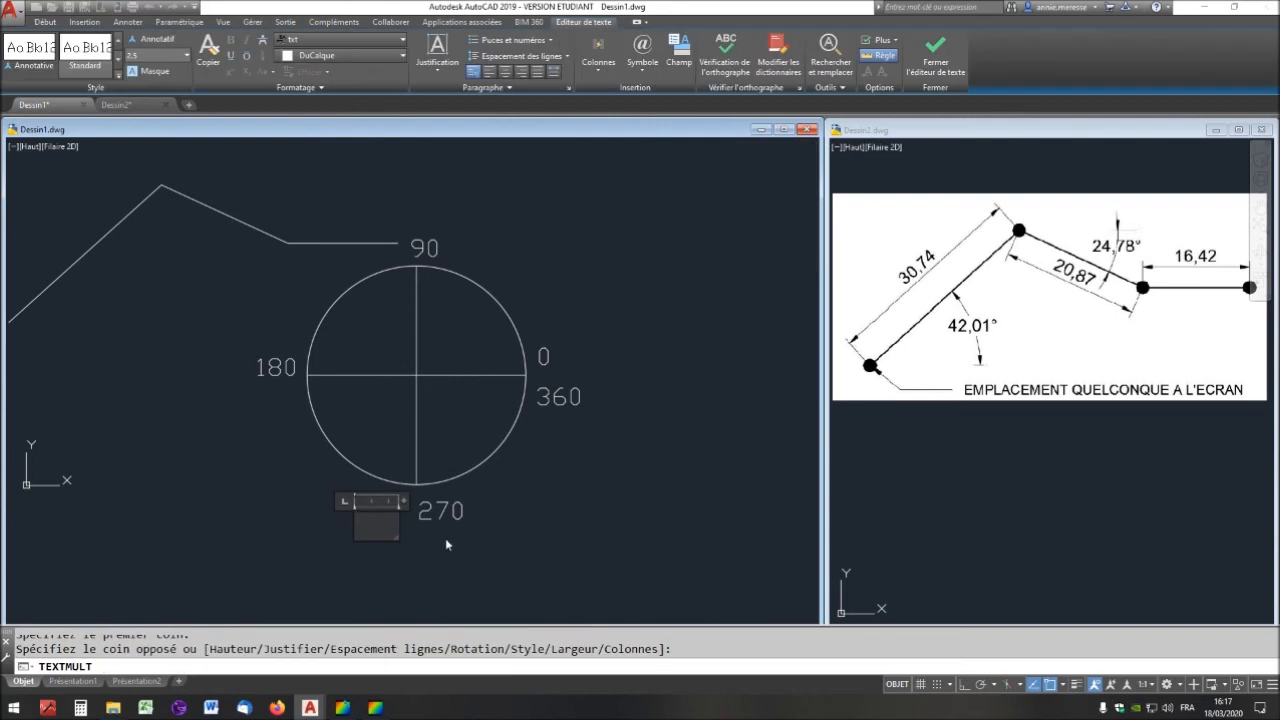
type("-90")
left_click(445, 538)
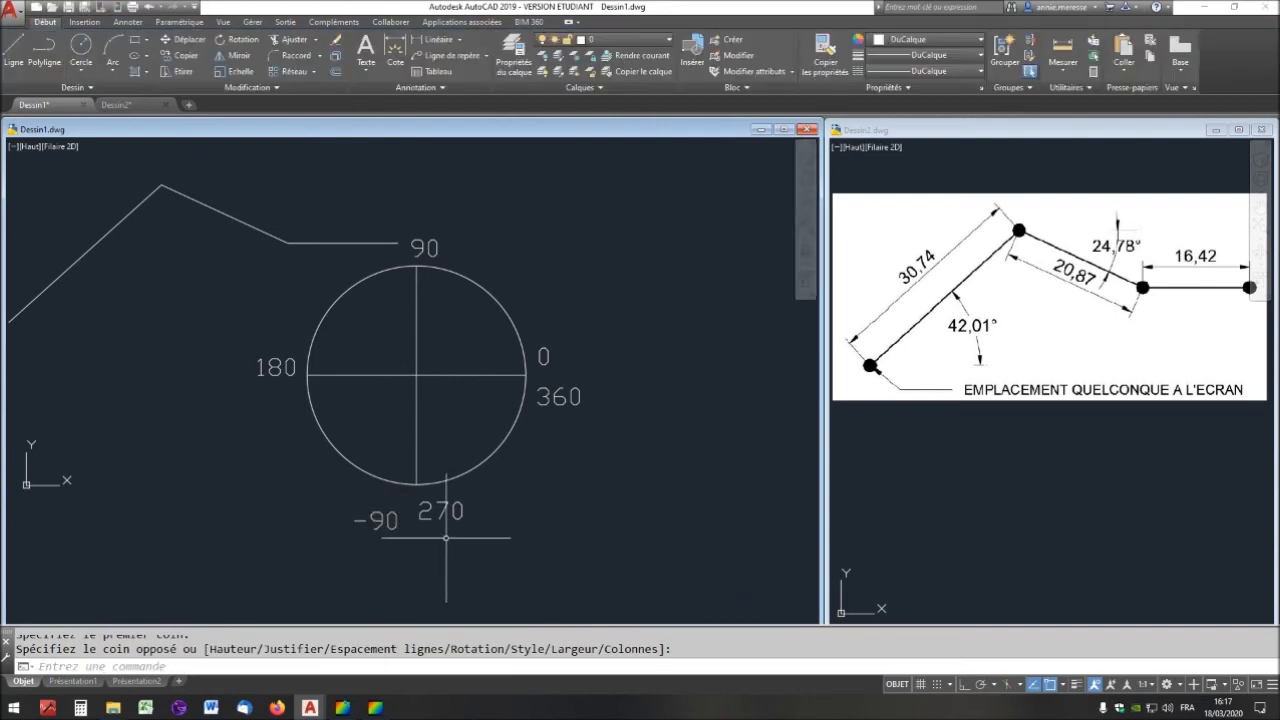
left_click(366, 66)
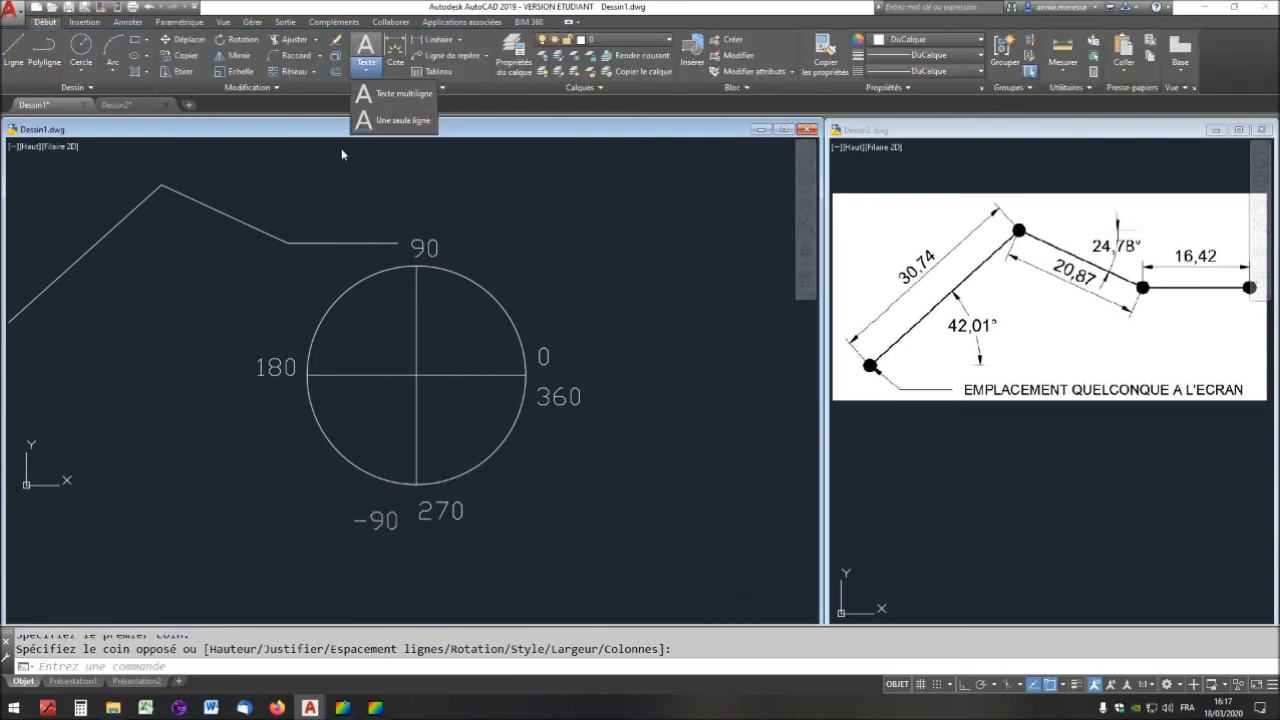
left_click(243, 403)
left_click(252, 390)
key("Escape")
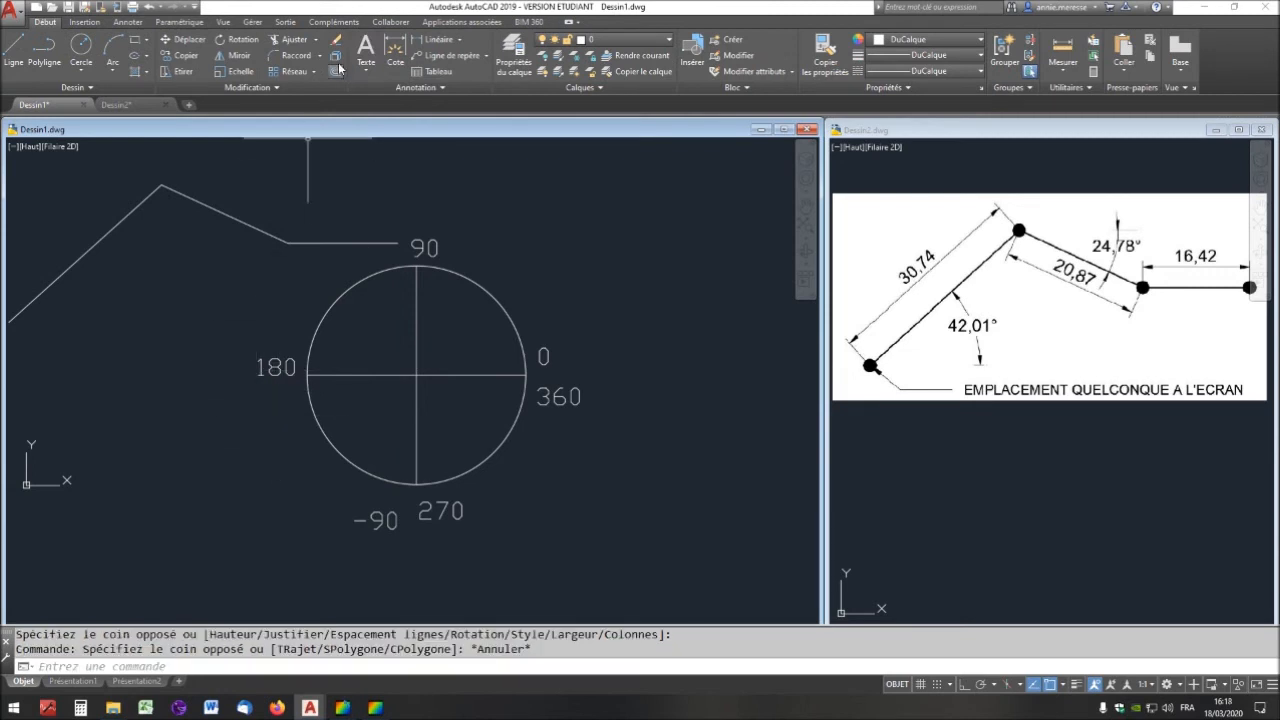
Add the multiline text "-180" directly below the "180" label beside the circle's left quadrant
left_click(364, 47)
left_click(294, 428)
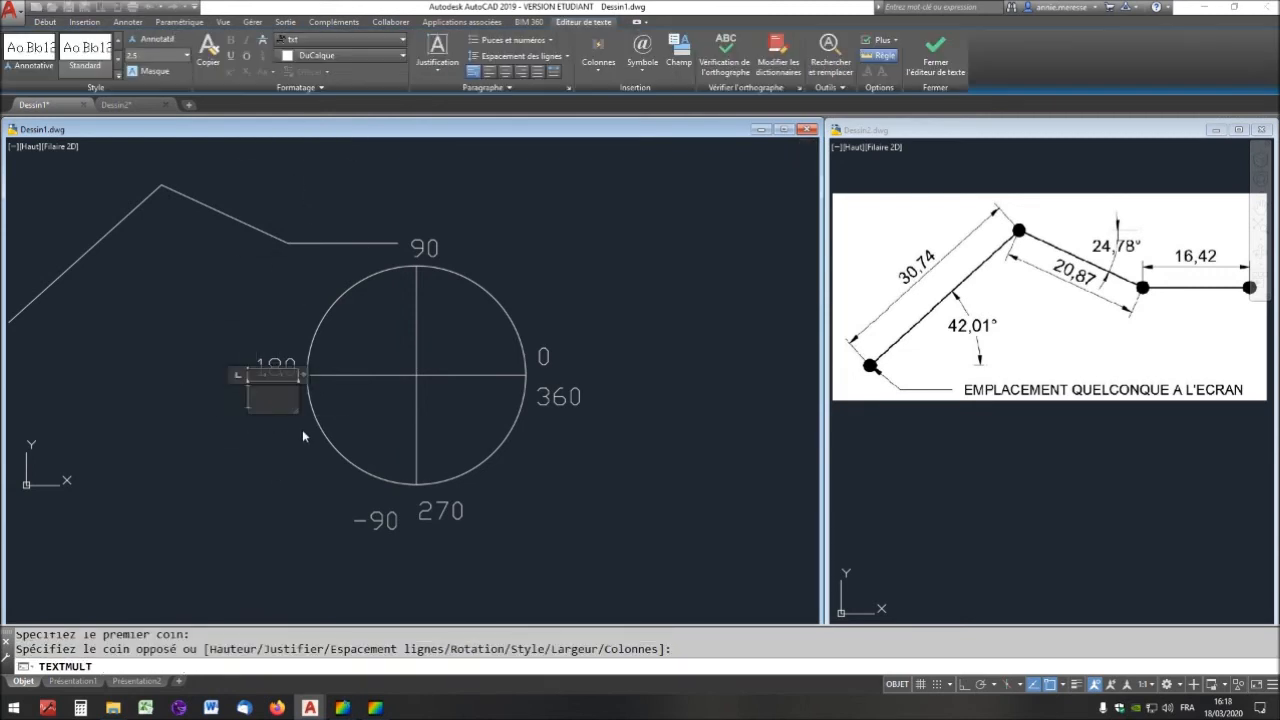
type("-180")
left_click(303, 431)
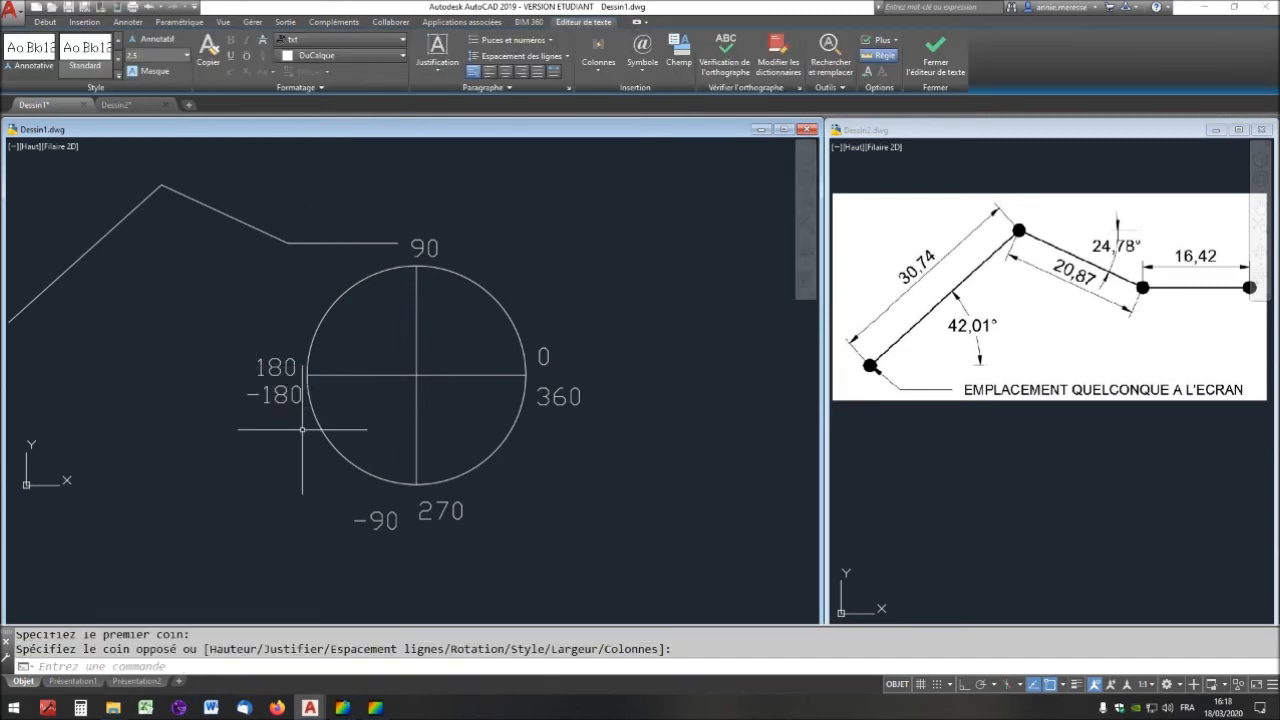
Add the multiline text "-270" directly above the "90" label at the circle's top quadrant
left_click(366, 48)
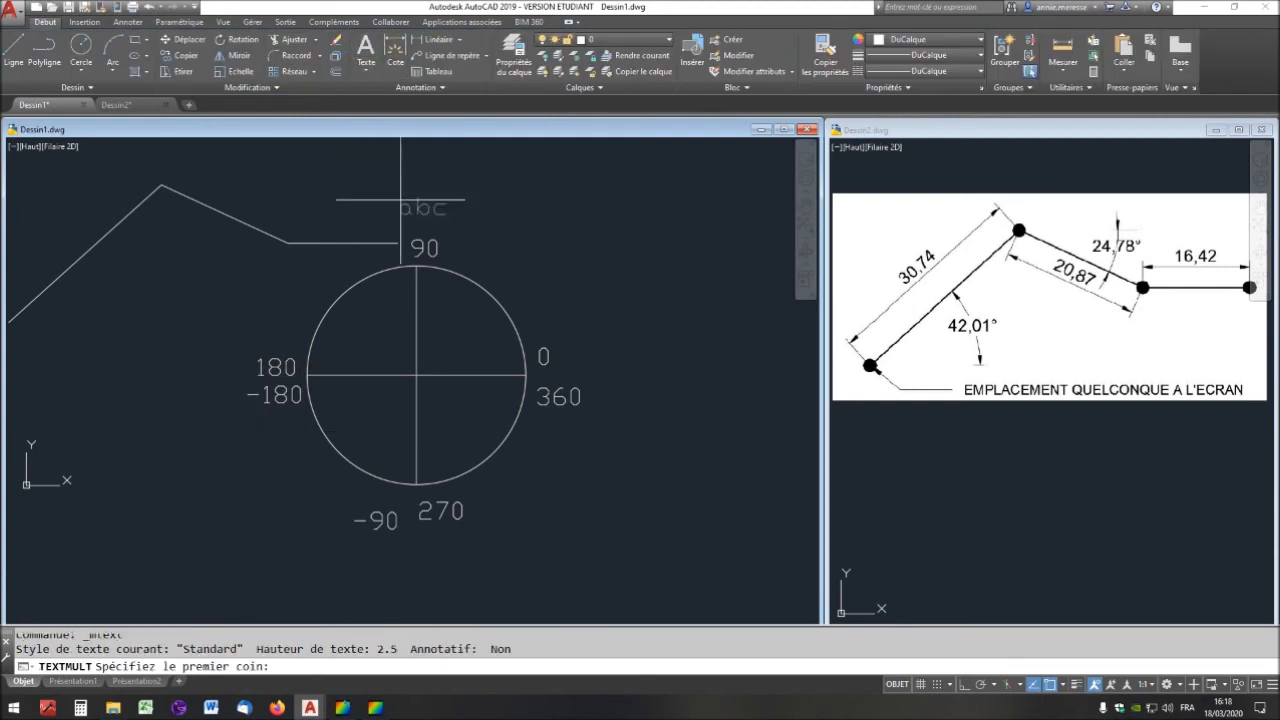
left_click(399, 199)
left_click(464, 229)
type("-")
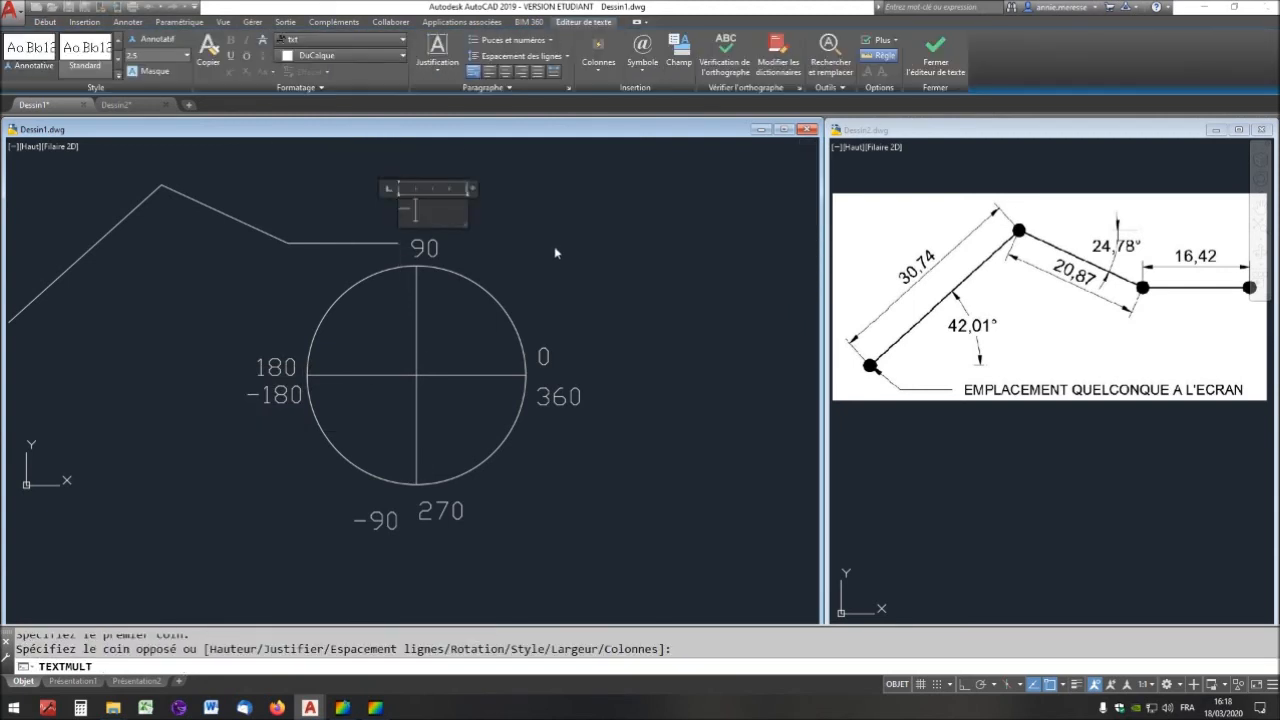
type("270")
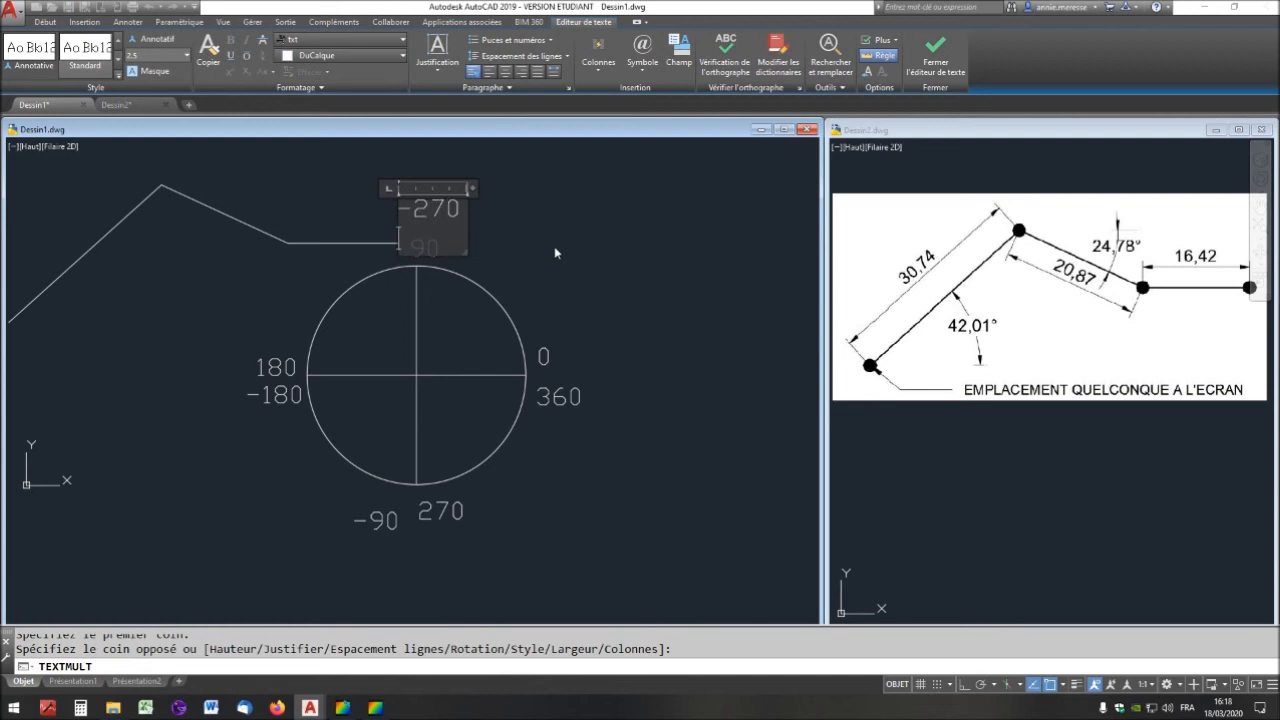
left_click(554, 246)
key("Escape")
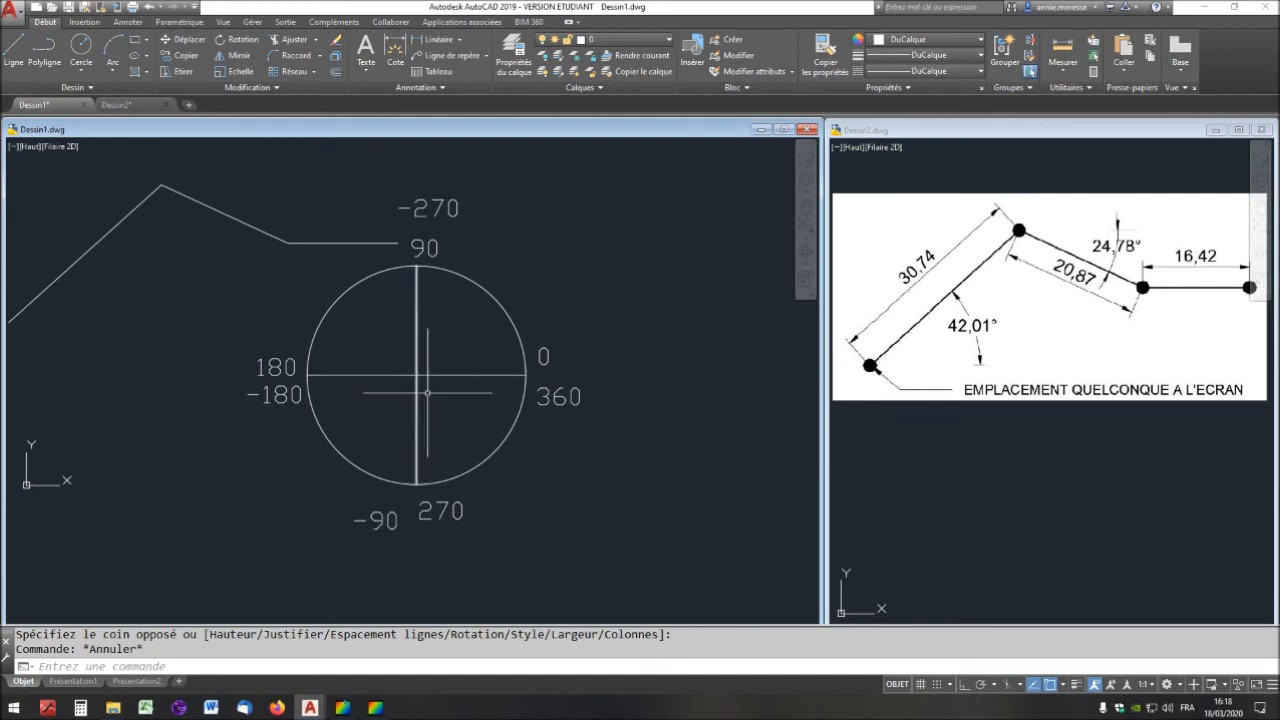
Draw a small circle centred on the intersection of the large circle's two diameters
left_click(81, 45)
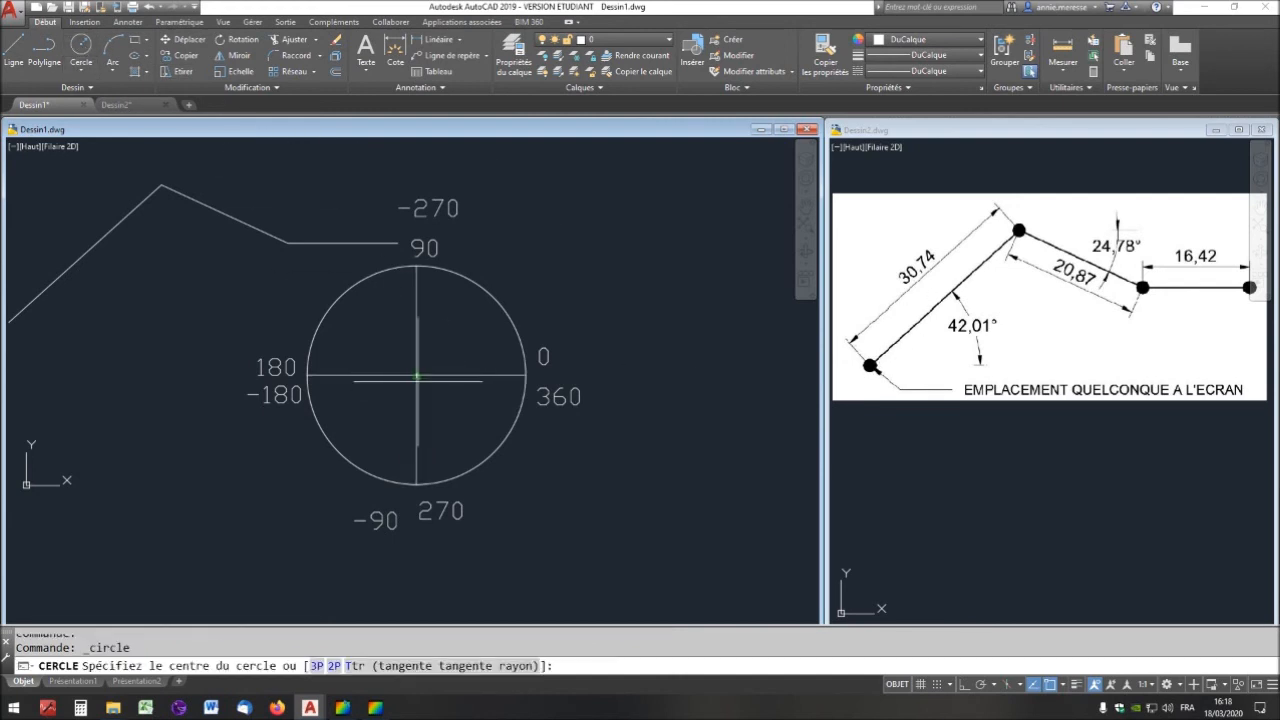
left_click(417, 376)
key("Return")
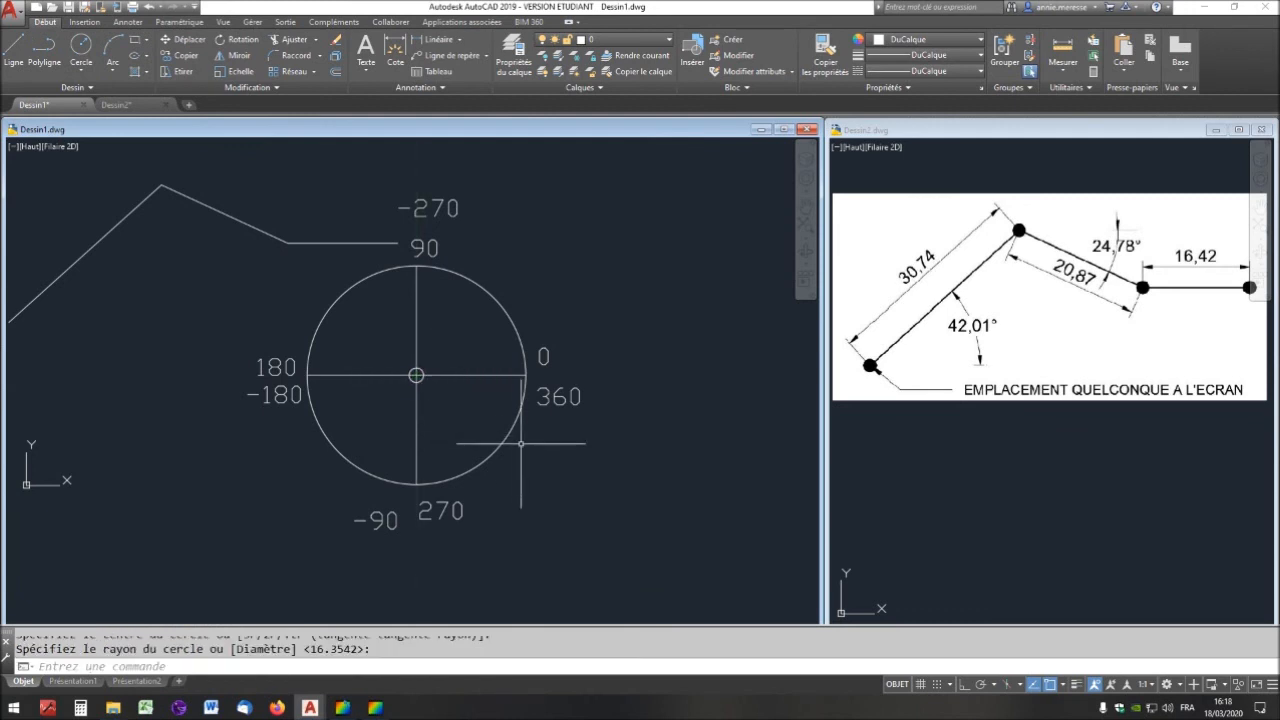
key("Escape")
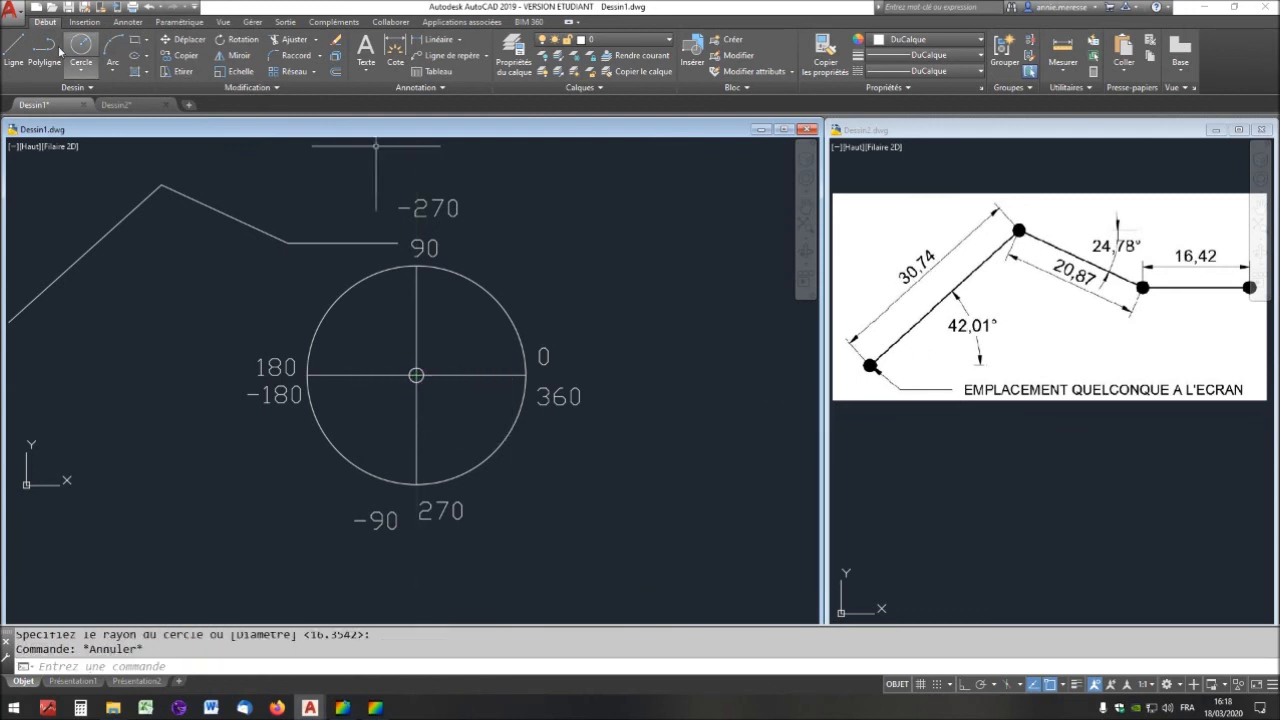
left_click(14, 45)
left_click(416, 375)
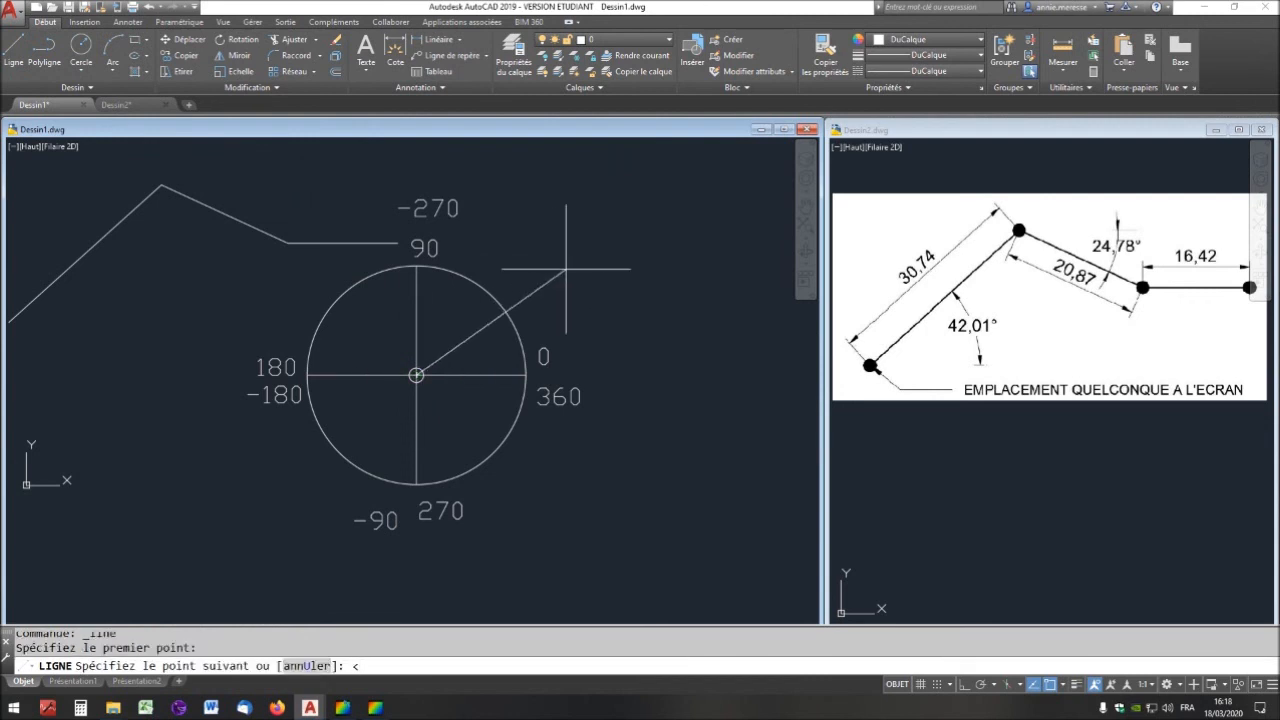
type("<42.0")
key("Return")
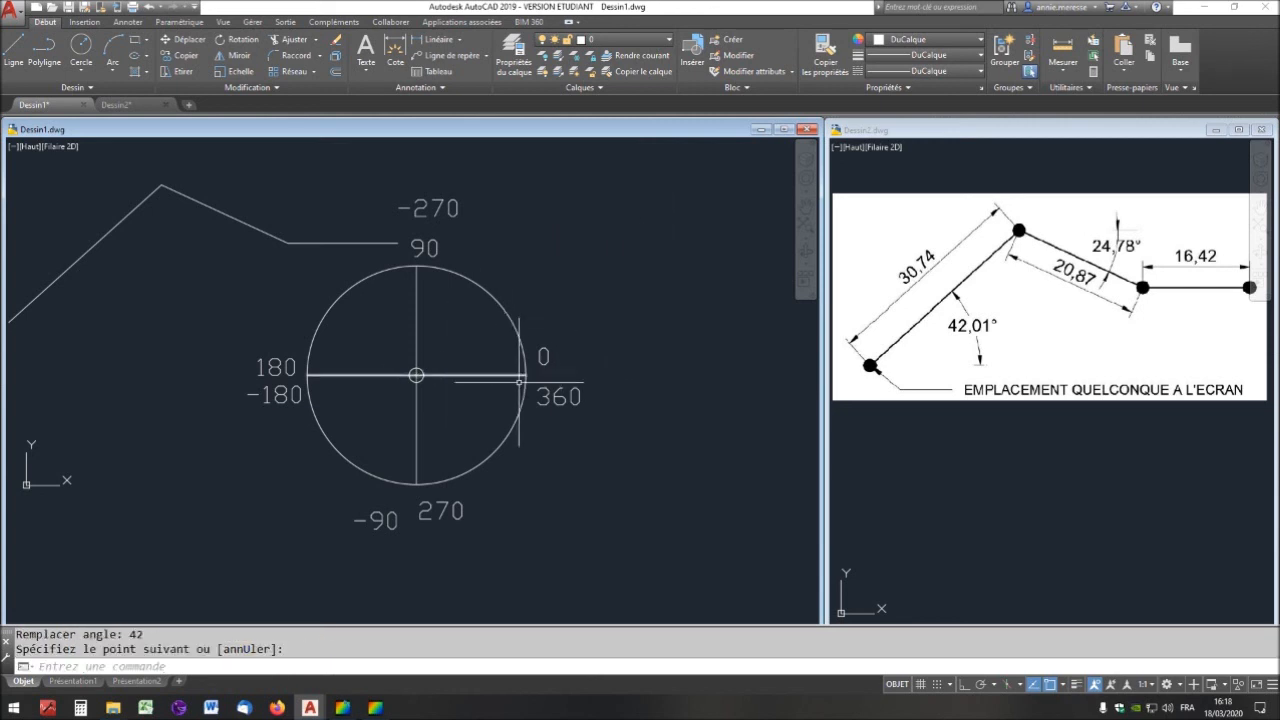
key("Escape")
Draw a line from the circle's centre at a locked angle of 42.01°, ending outside the circle at its upper right
key("Return")
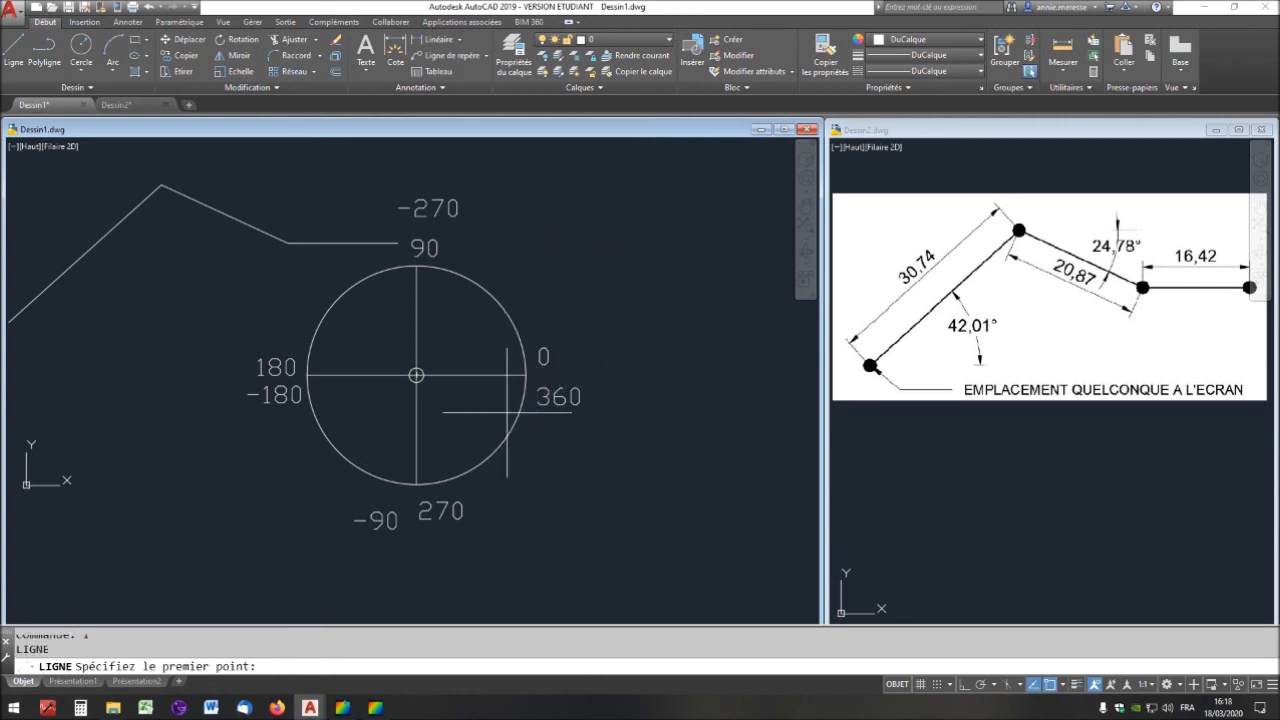
left_click(416, 375)
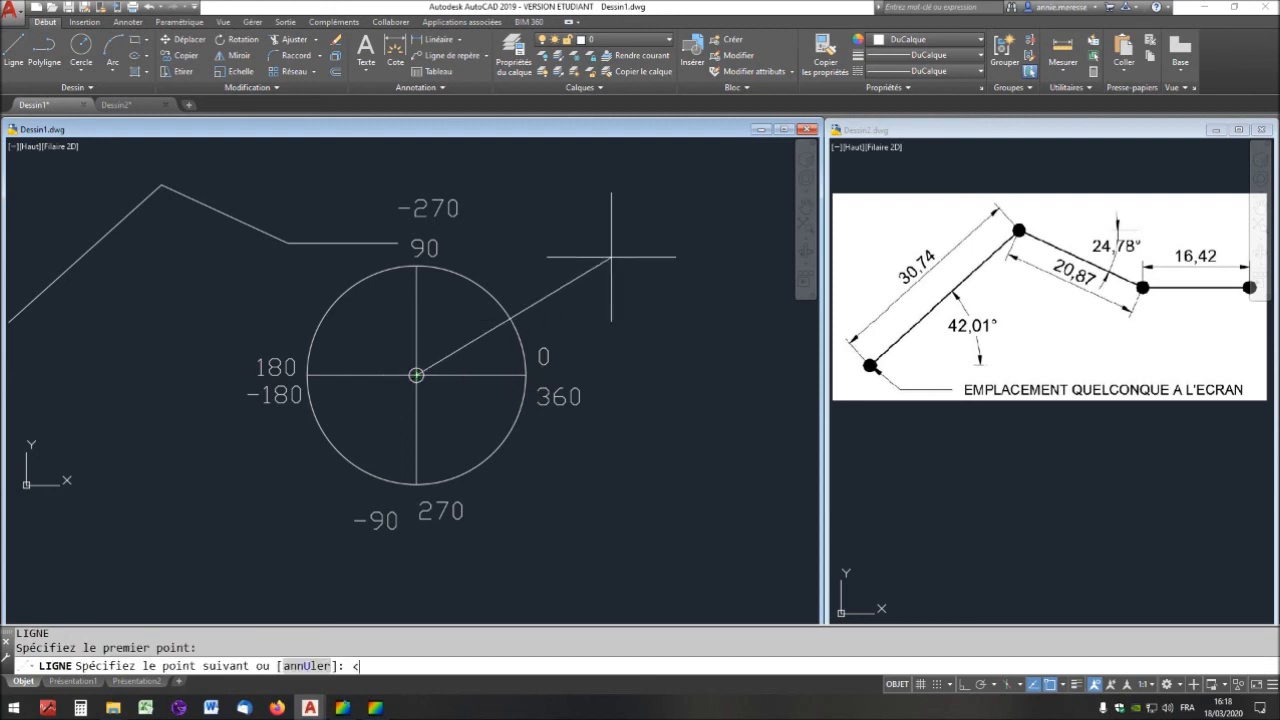
type("<42.01")
key("Return")
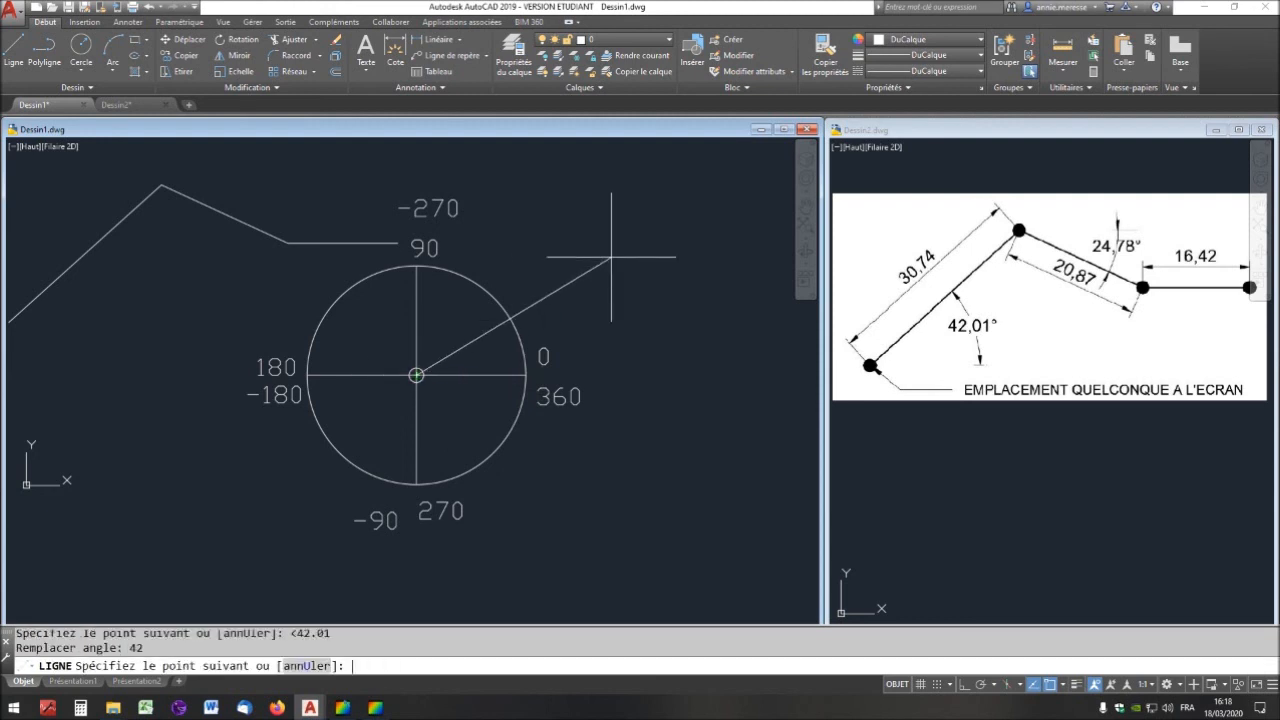
left_click(651, 276)
key("Escape")
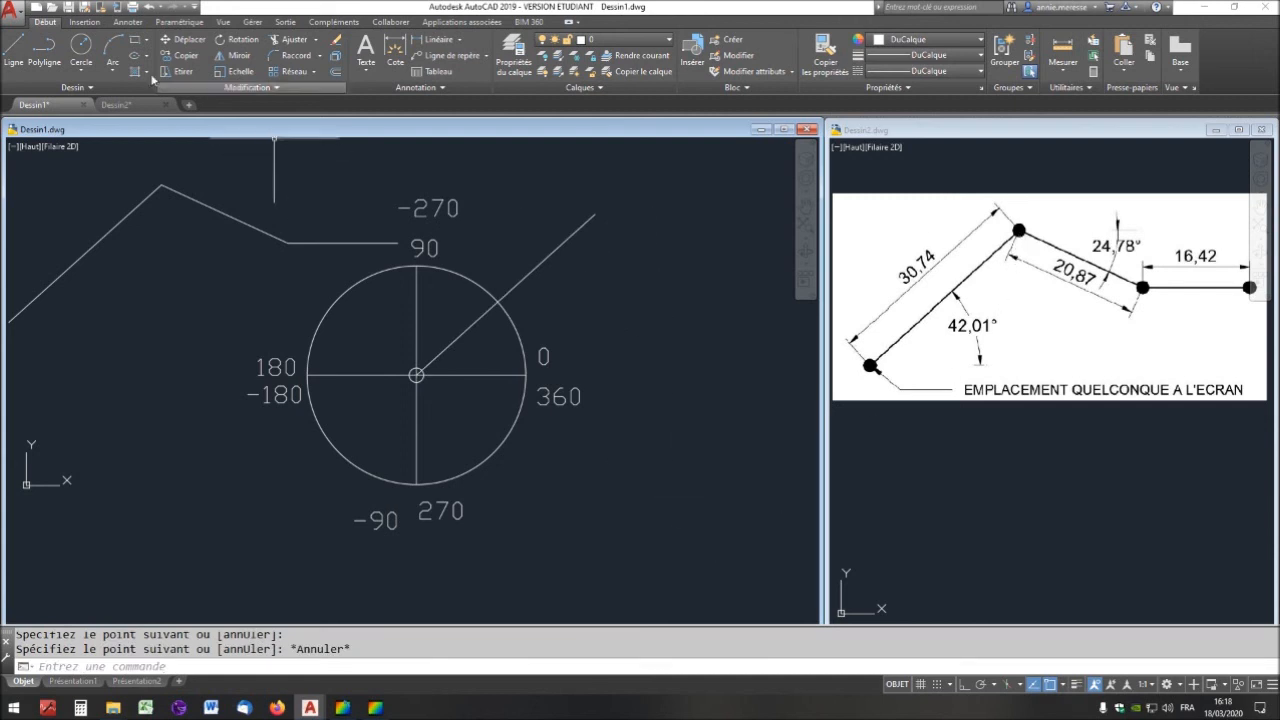
Draw a line from the circle's centre at a locked angle of -24.78°, ending outside the circle at its lower right
left_click(14, 48)
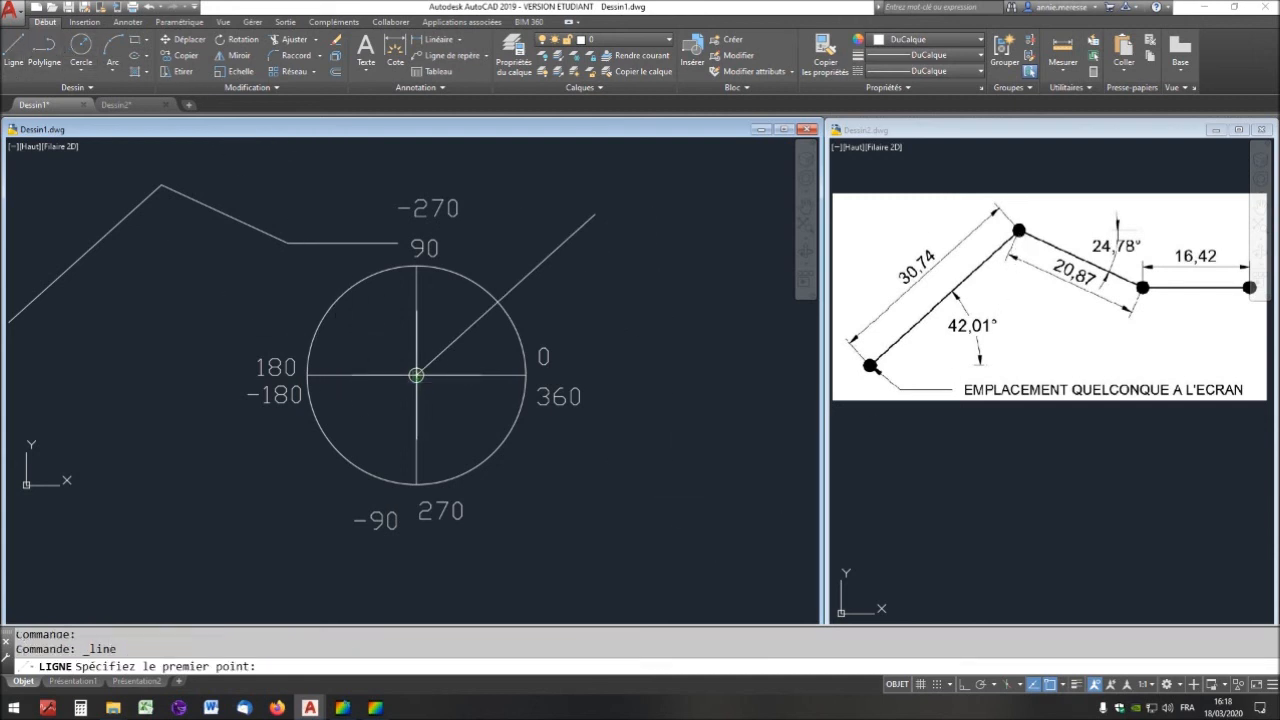
left_click(416, 375)
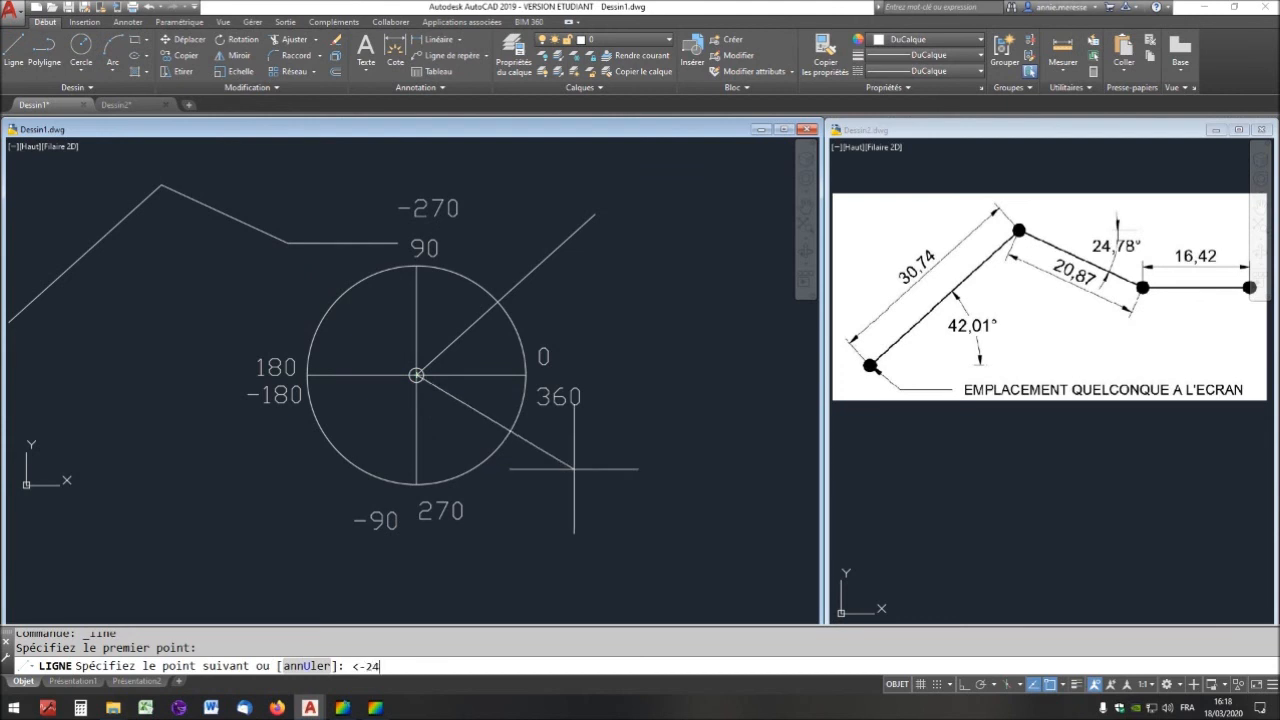
key("Return")
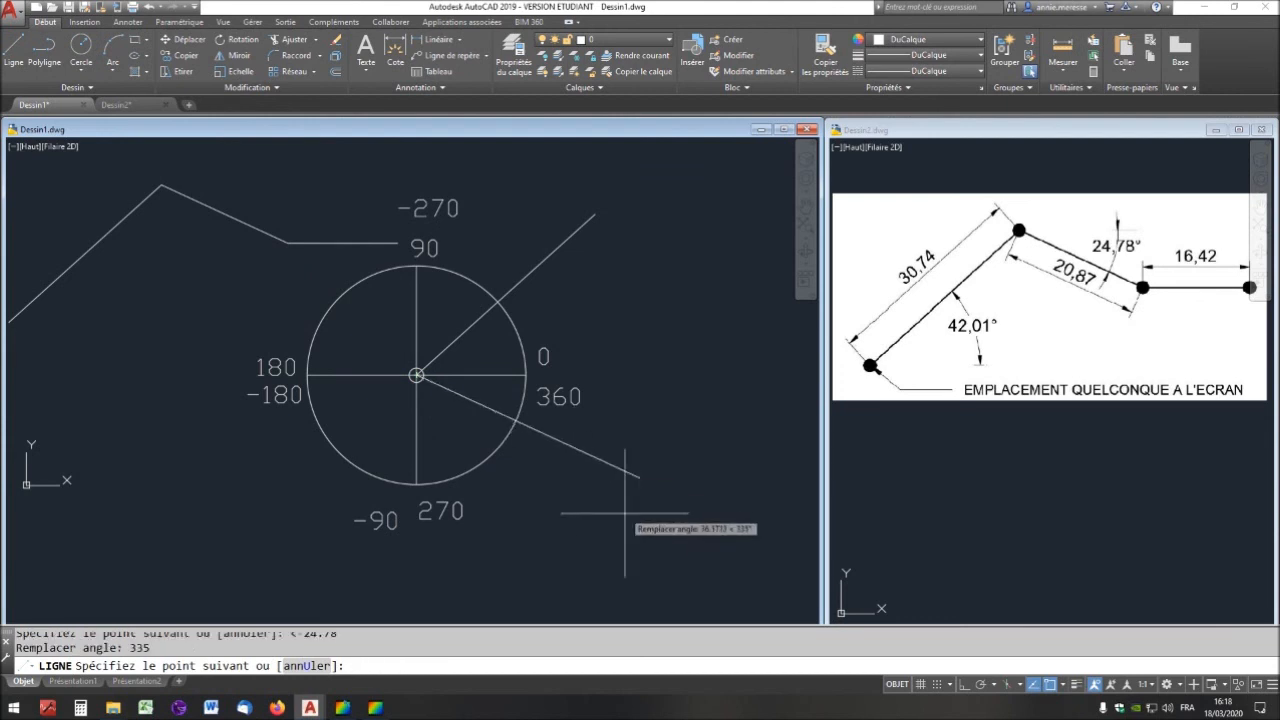
left_click(635, 476)
key("Escape")
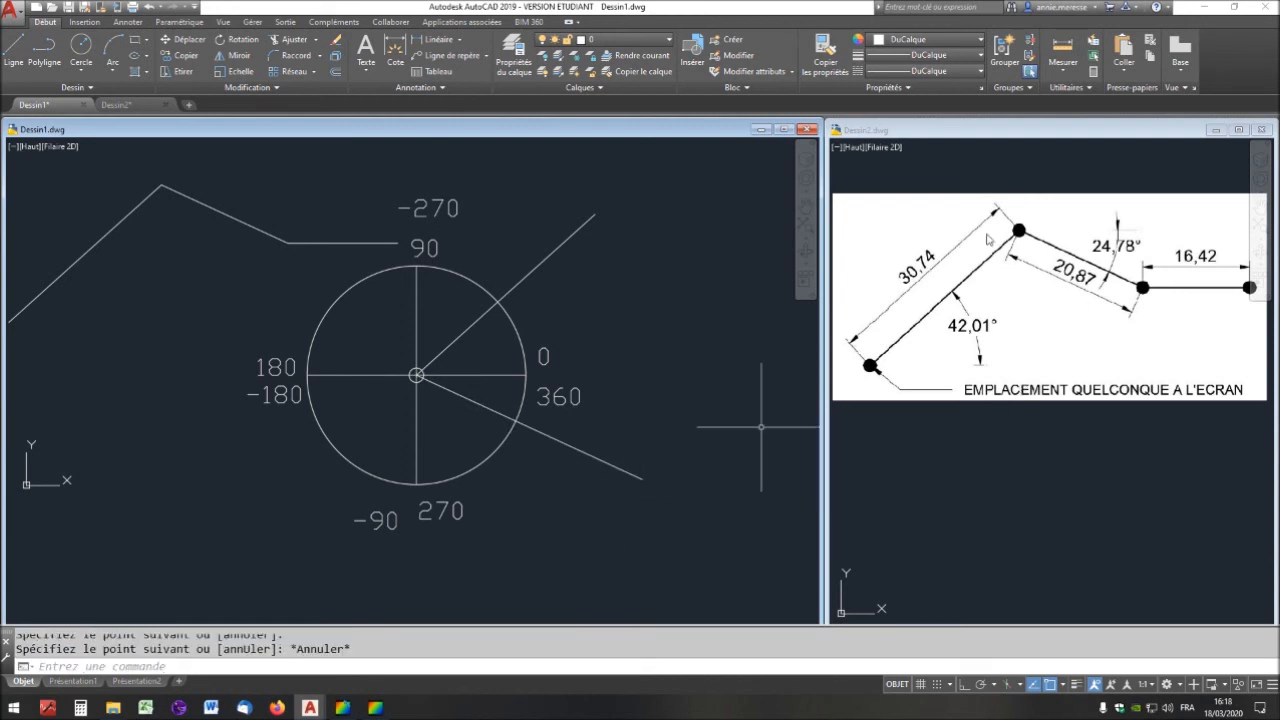